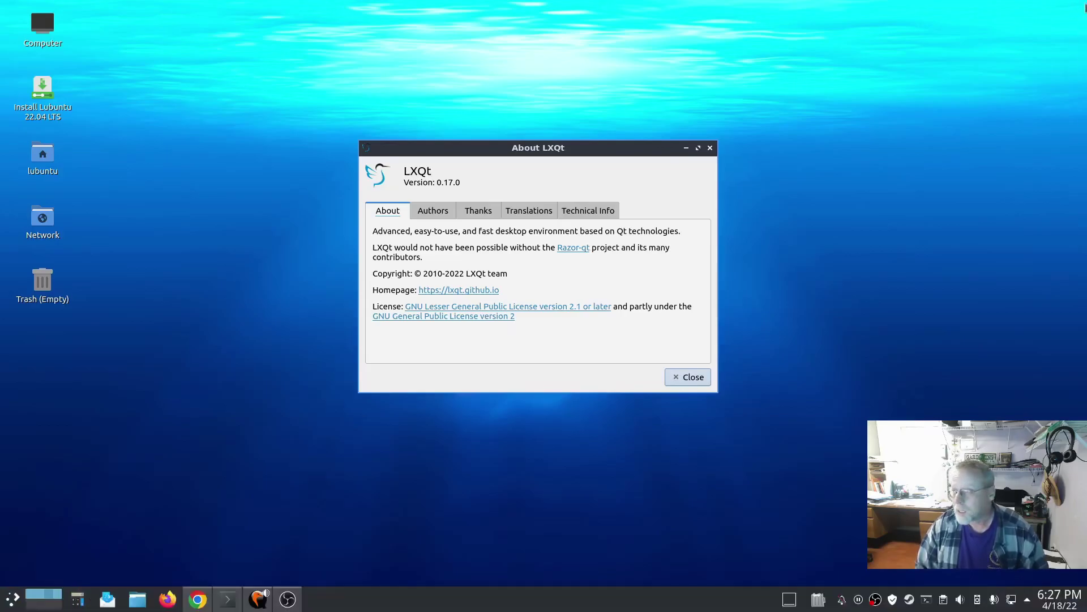
# Switch to Chrome and scroll the LXQt releases list to find Release LXQt 0.17.0
pyautogui.hotkey('alt', 'Tab')
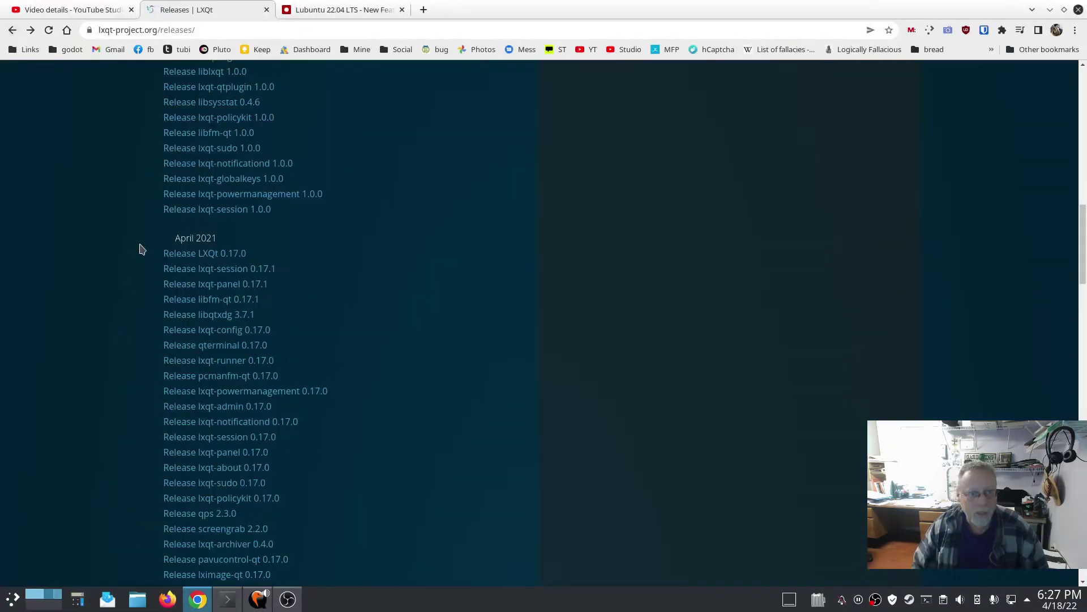
pyautogui.scroll(6, 423, 322)
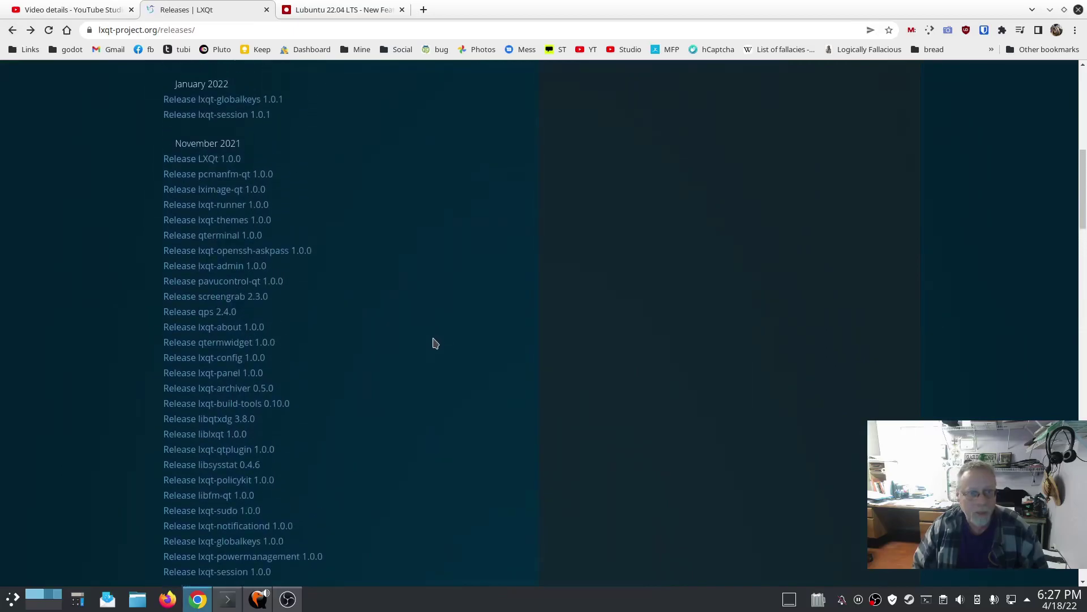
pyautogui.scroll(1, 435, 343)
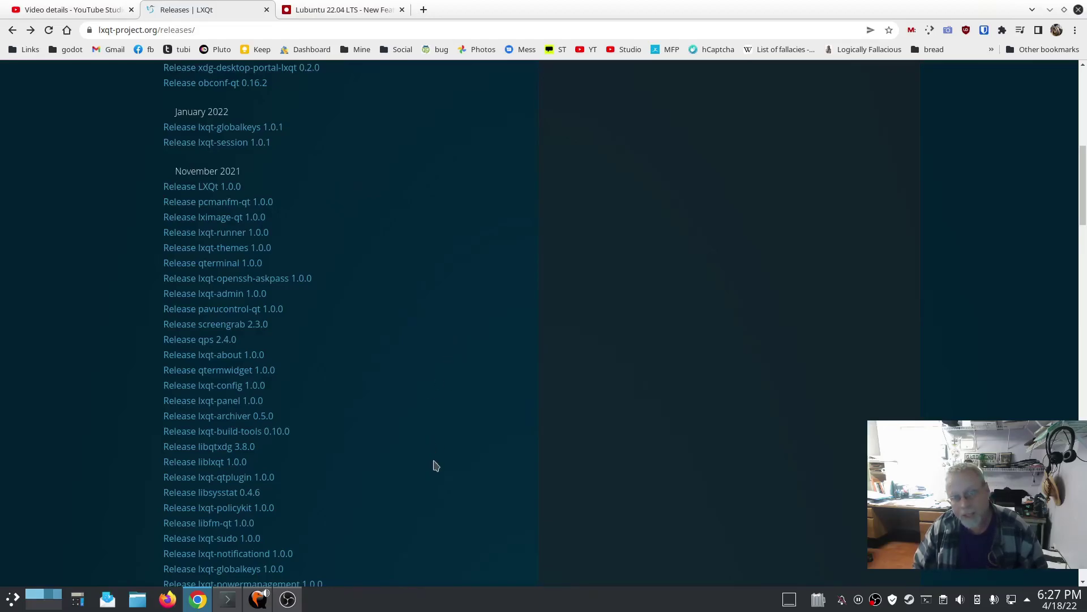
pyautogui.scroll(3, 434, 464)
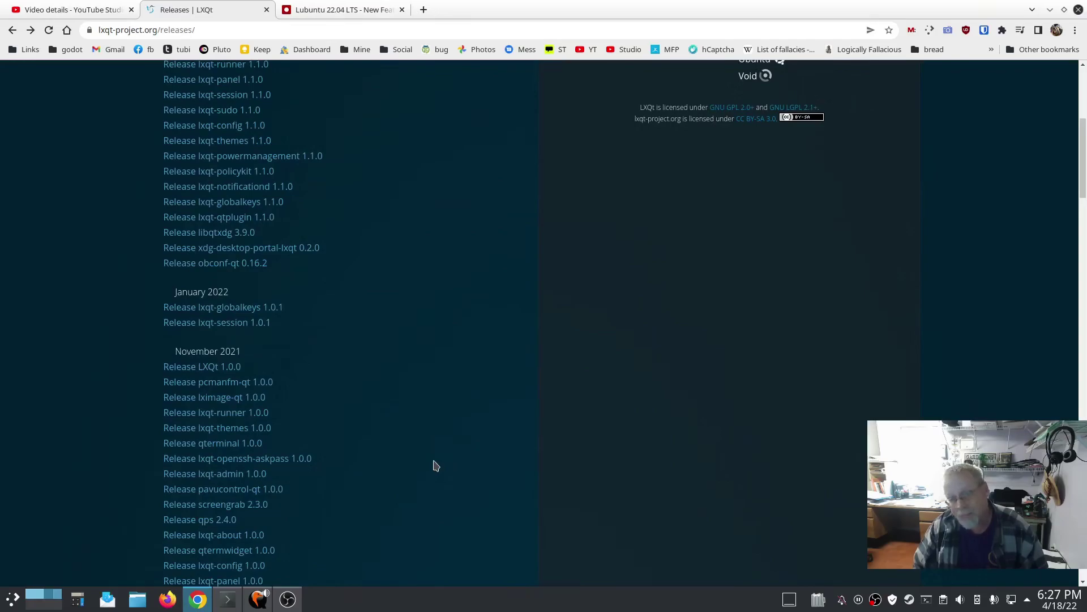
pyautogui.scroll(5, 434, 464)
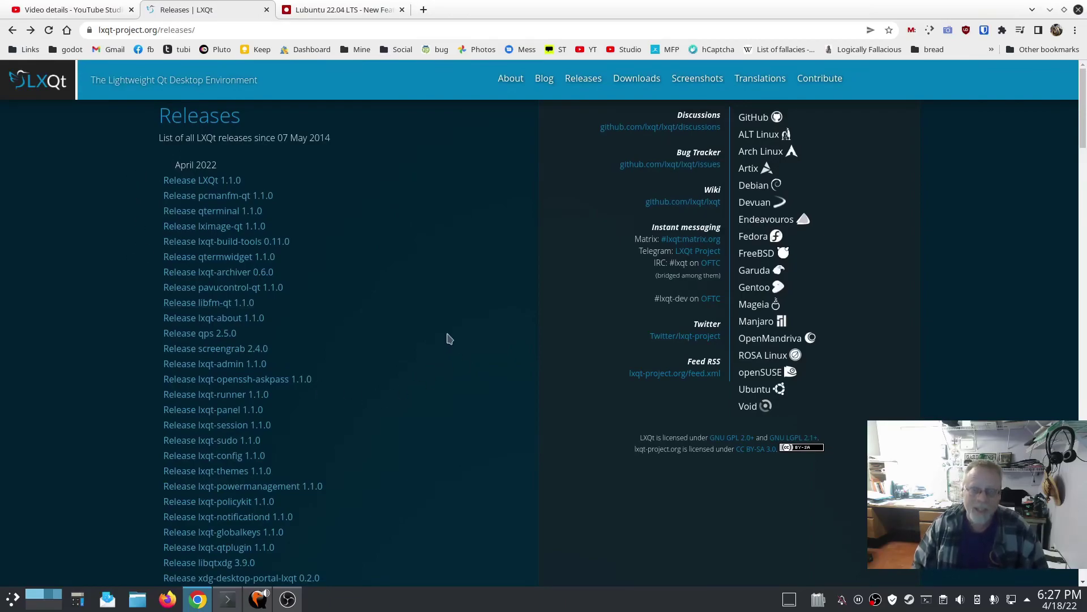
pyautogui.scroll(-6, 457, 357)
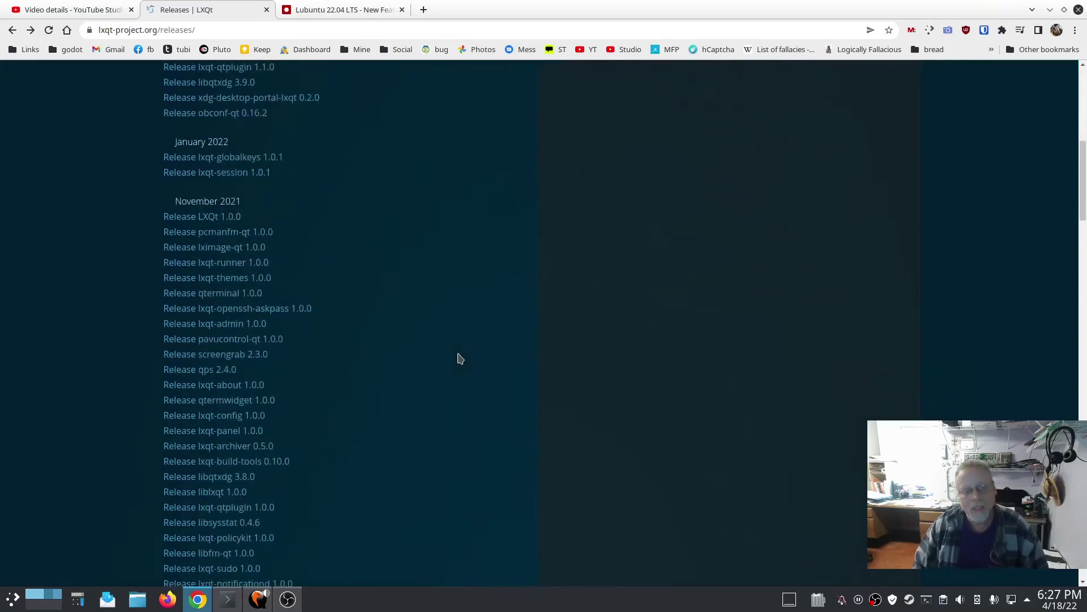
pyautogui.scroll(1, 459, 358)
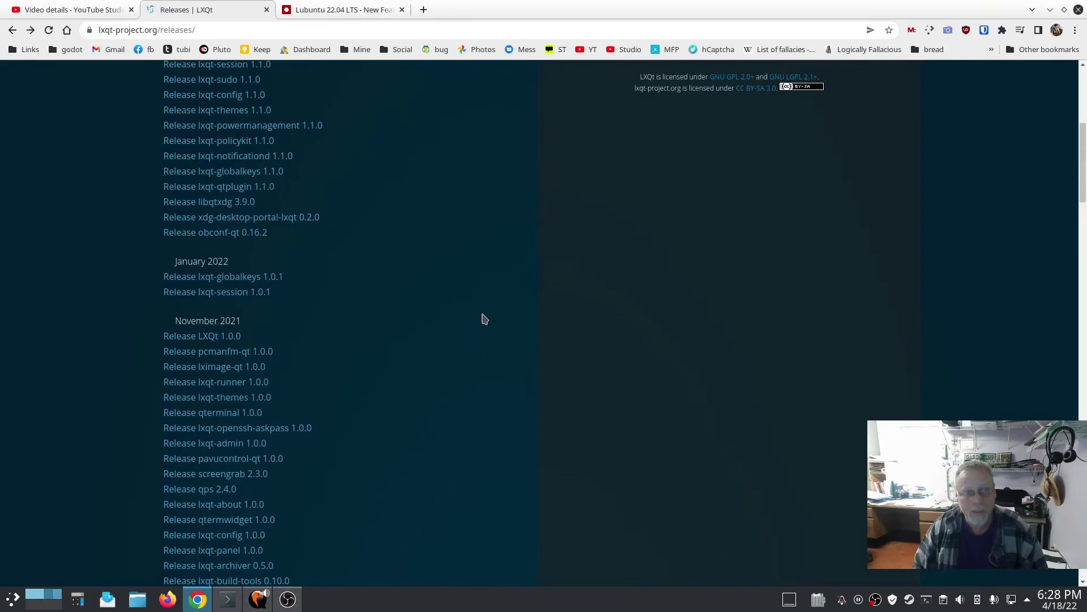
pyautogui.scroll(-5, 483, 317)
pyautogui.scroll(-2, 484, 317)
# Open the LXQt 0.17.0 release notes and read its General and LibFM-Qt / PCManFM-Qt highlights
pyautogui.click(218, 375)
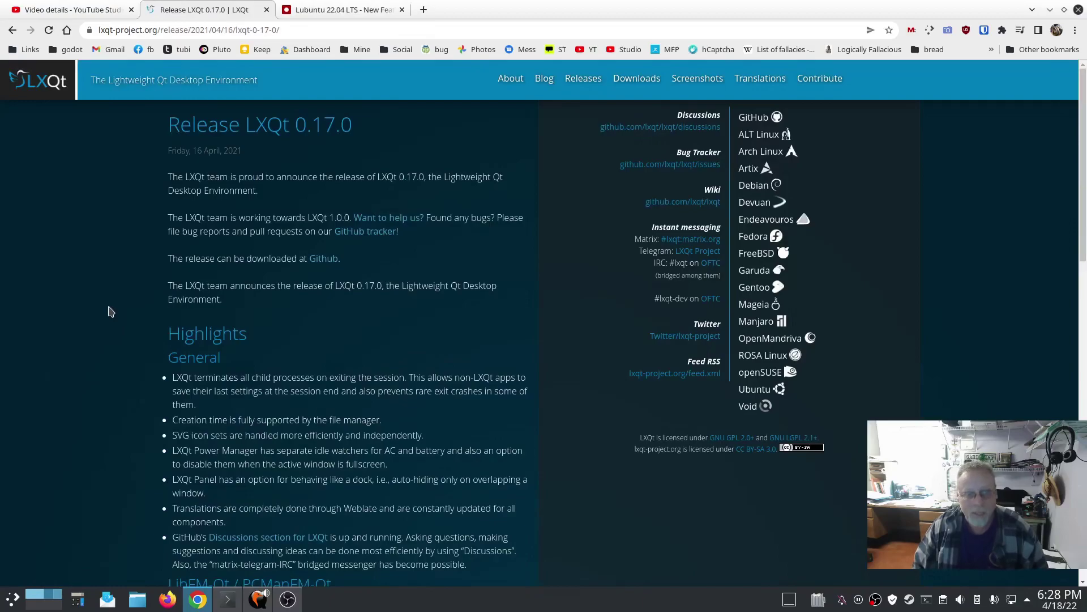
pyautogui.scroll(-2, 123, 312)
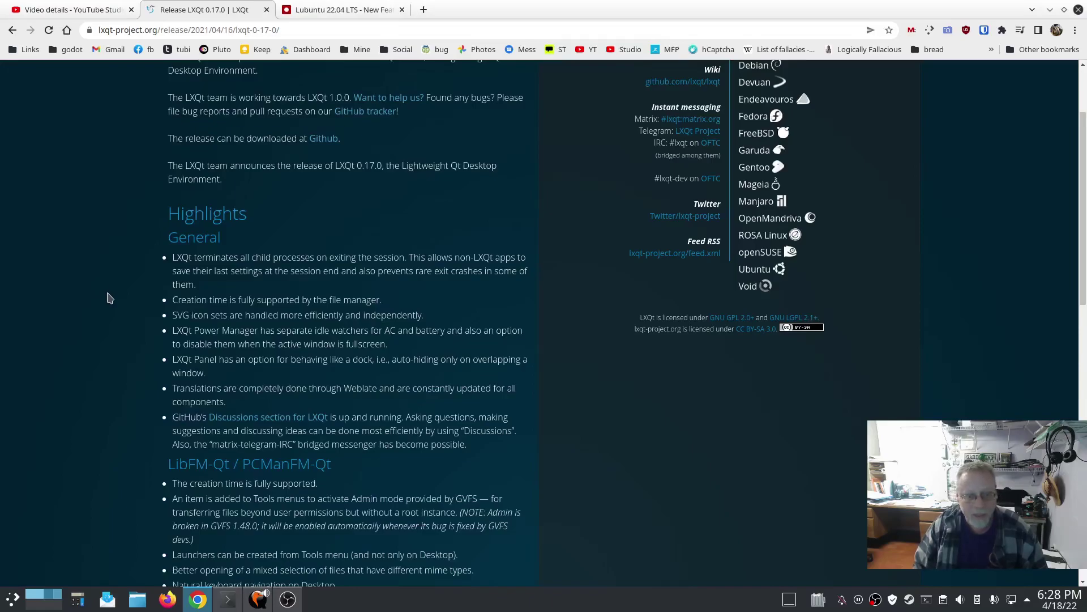
pyautogui.scroll(3, 107, 283)
pyautogui.scroll(-5, 108, 277)
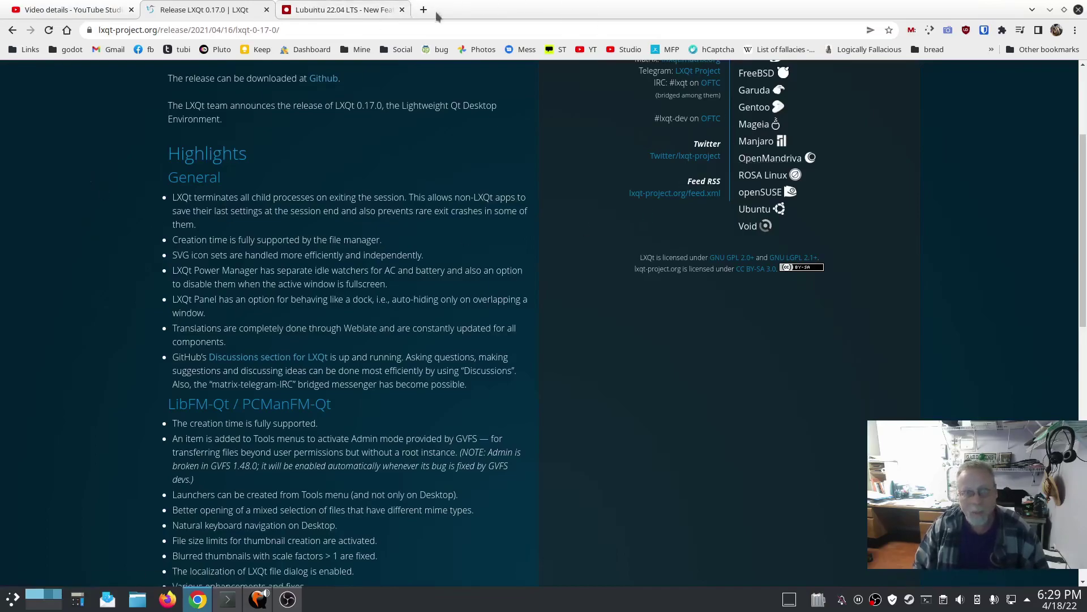
# Minimize Chrome and dismiss the About LXQt dialog to reveal the bare desktop
pyautogui.click(1050, 10)
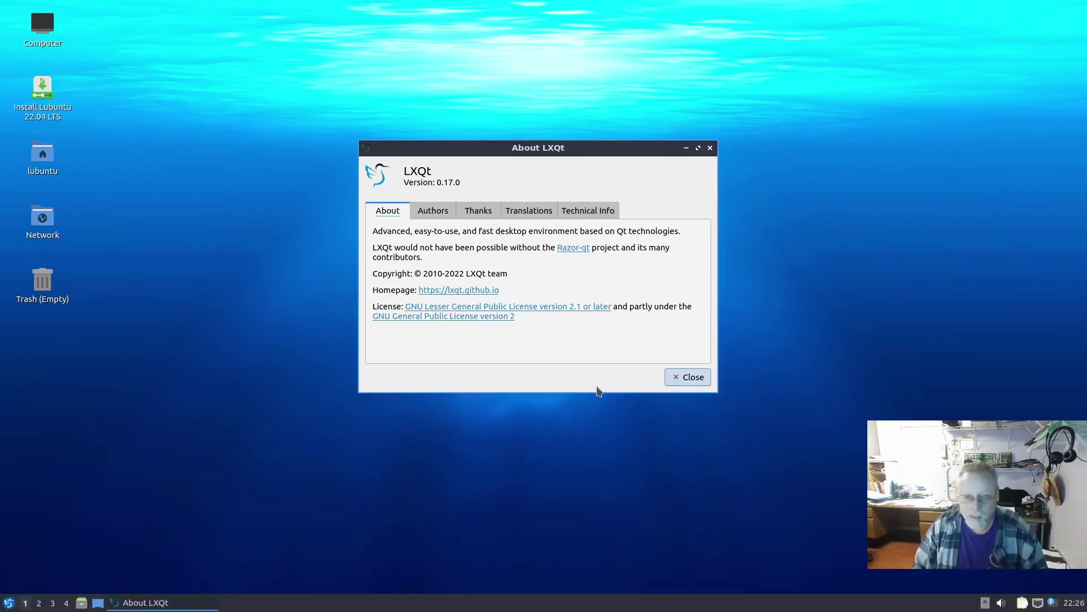
pyautogui.click(688, 376)
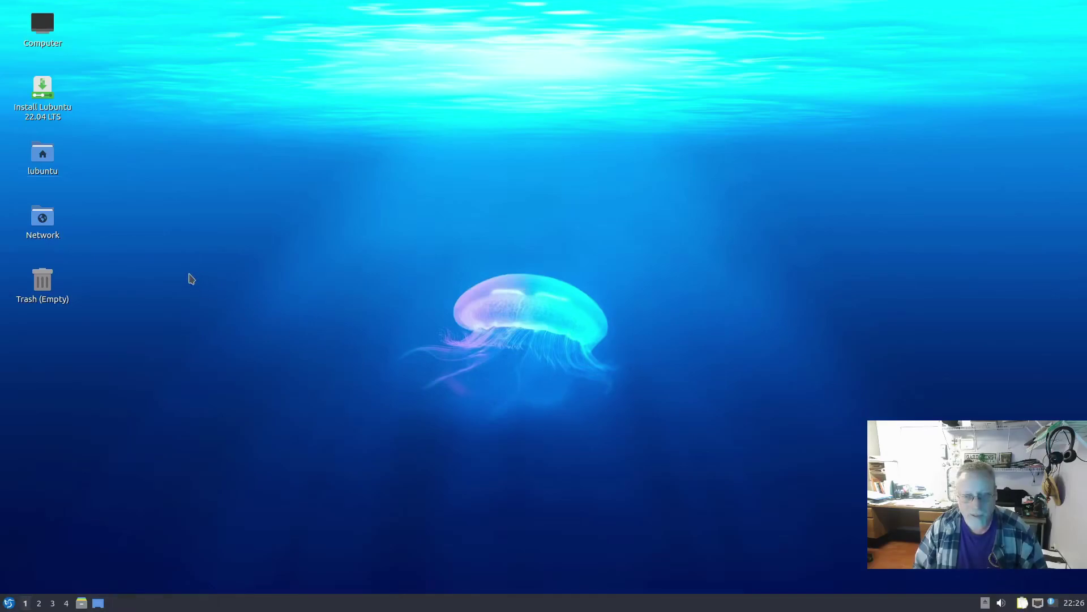
# Launch the Lubuntu installer and set the time zone to New York
pyautogui.doubleClick(64, 123)
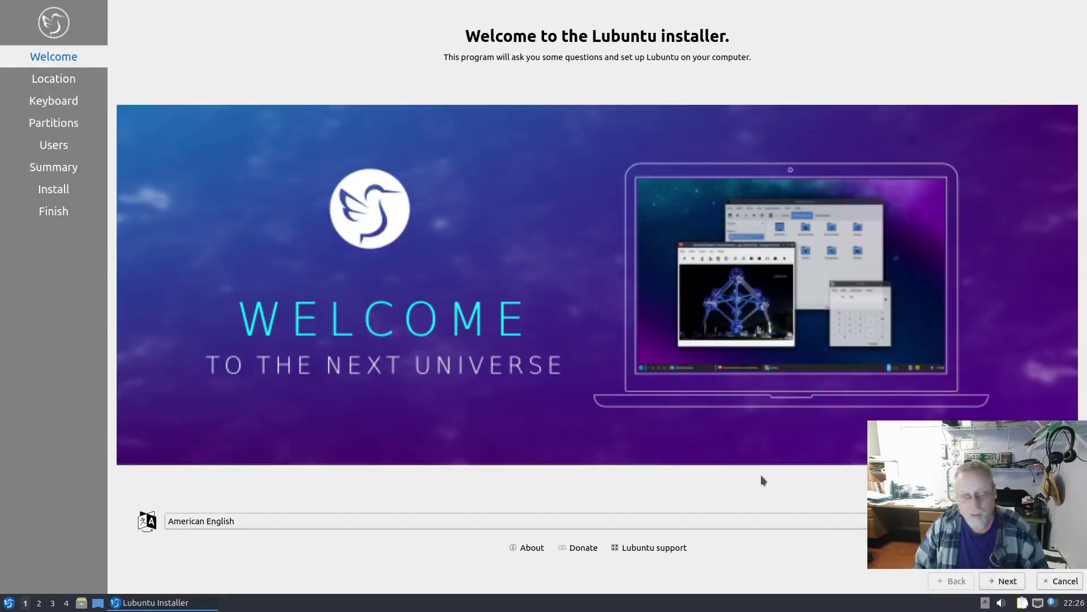
pyautogui.click(1002, 582)
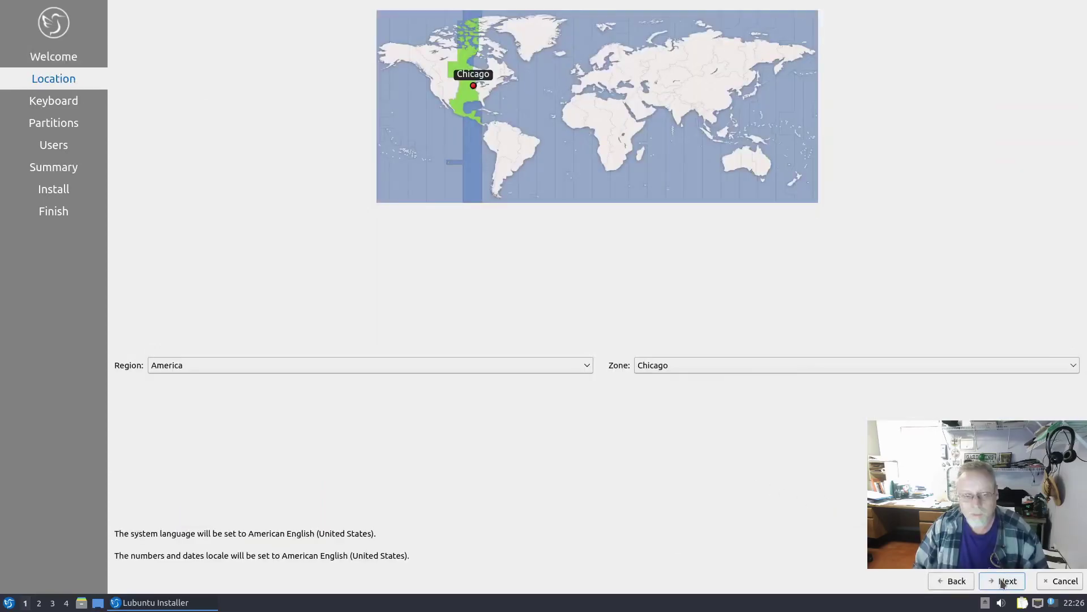
pyautogui.click(483, 85)
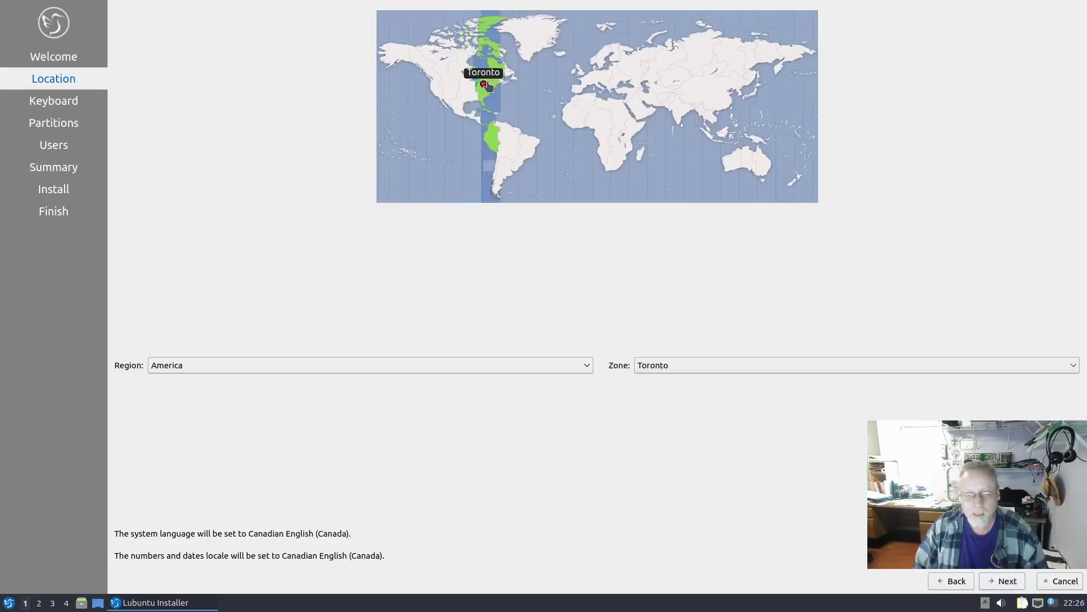
pyautogui.click(490, 86)
# Keep the English (US) keyboard layout and choose to erase the whole disk
pyautogui.click(1002, 581)
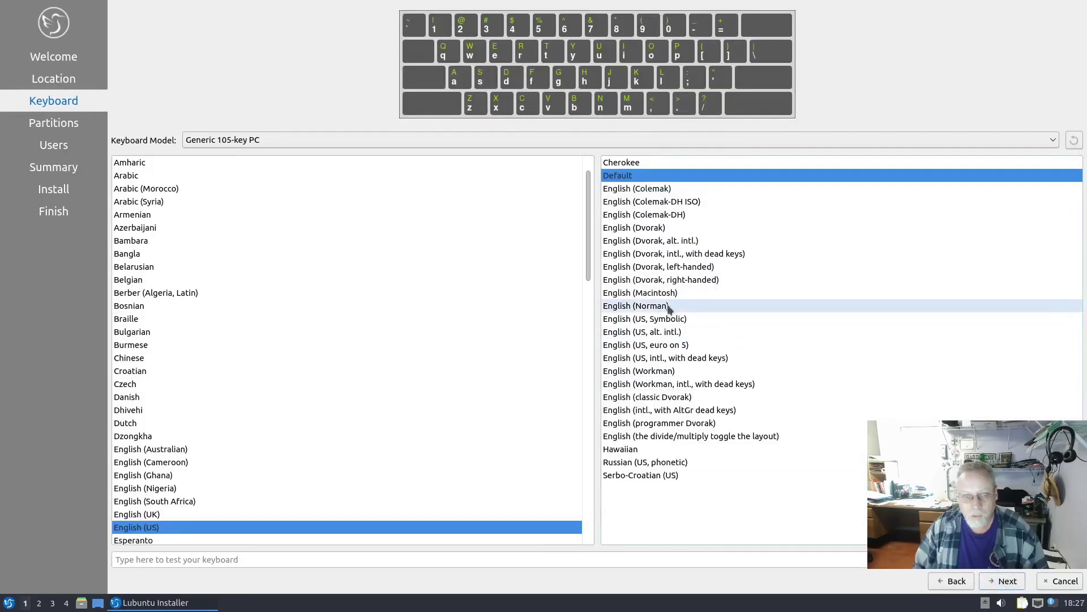
pyautogui.click(1012, 583)
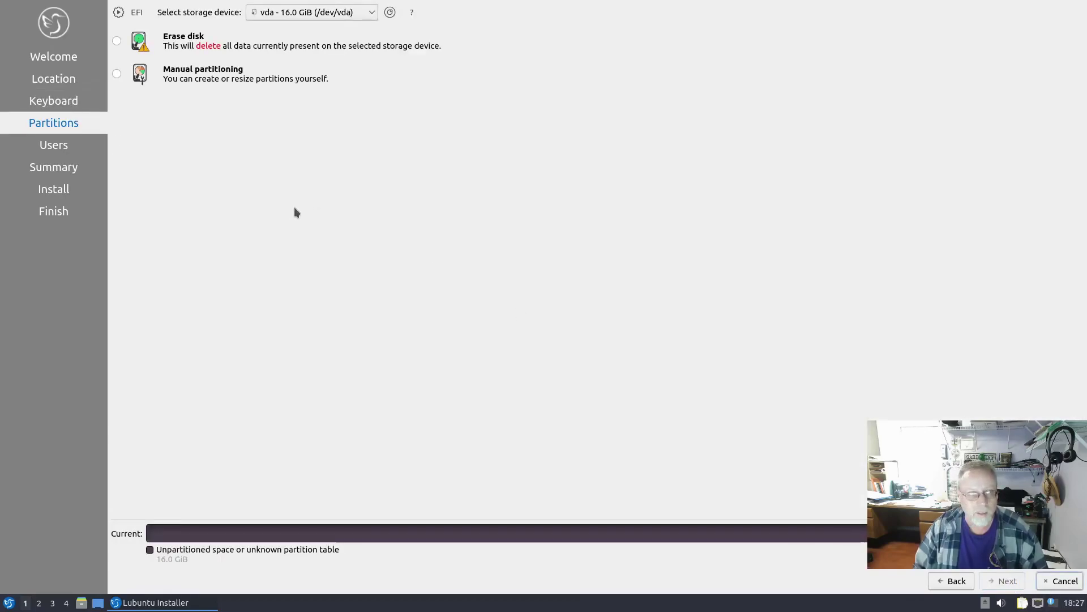
pyautogui.click(116, 42)
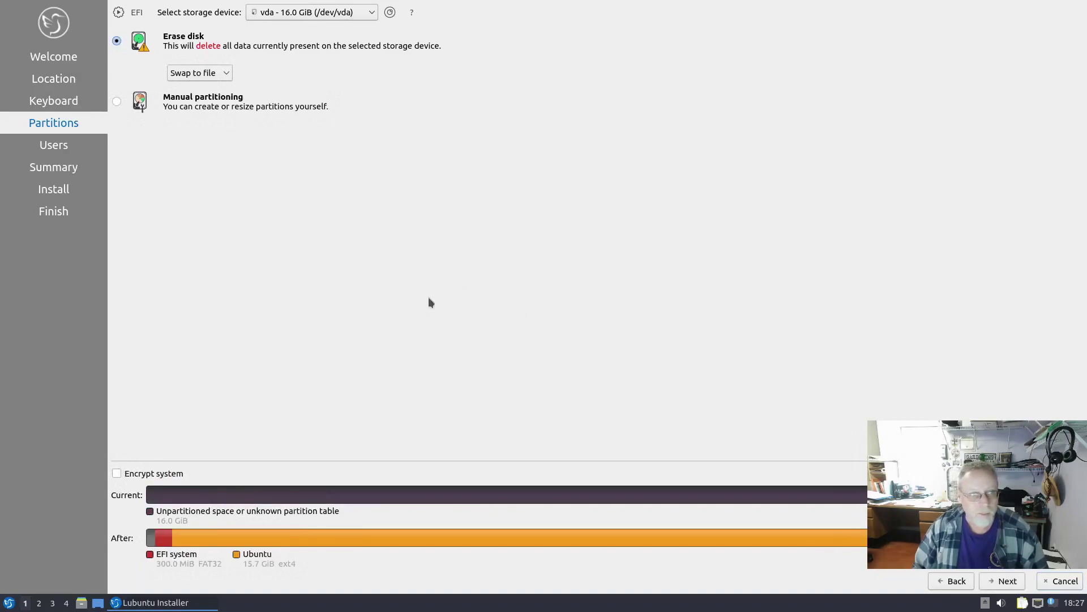
# Advance to the Users page and enter the full name, login name and computer name
pyautogui.click(1006, 583)
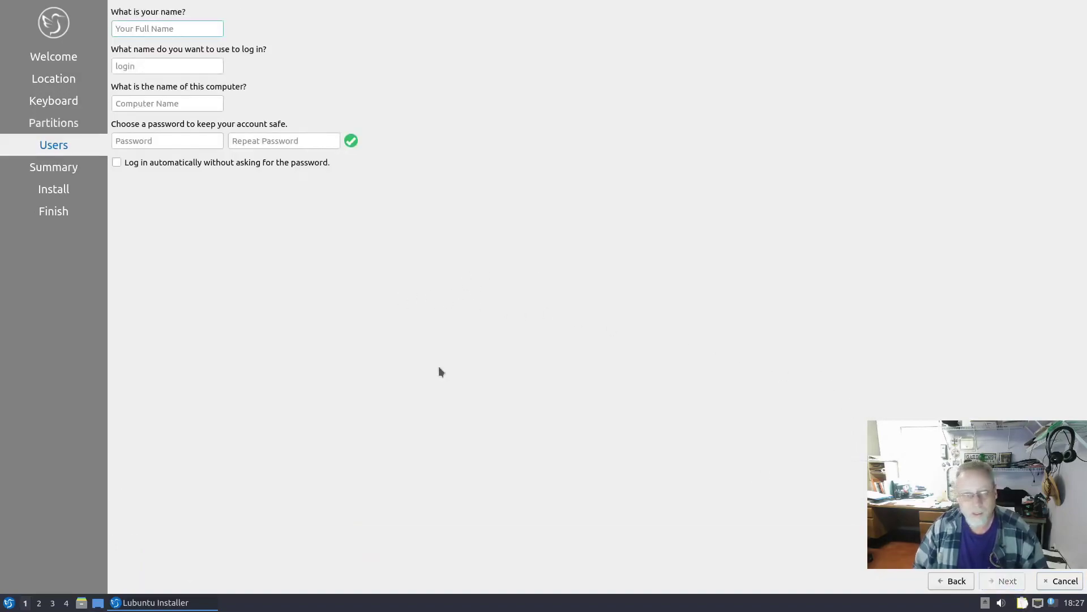
pyautogui.write('BUZZ')
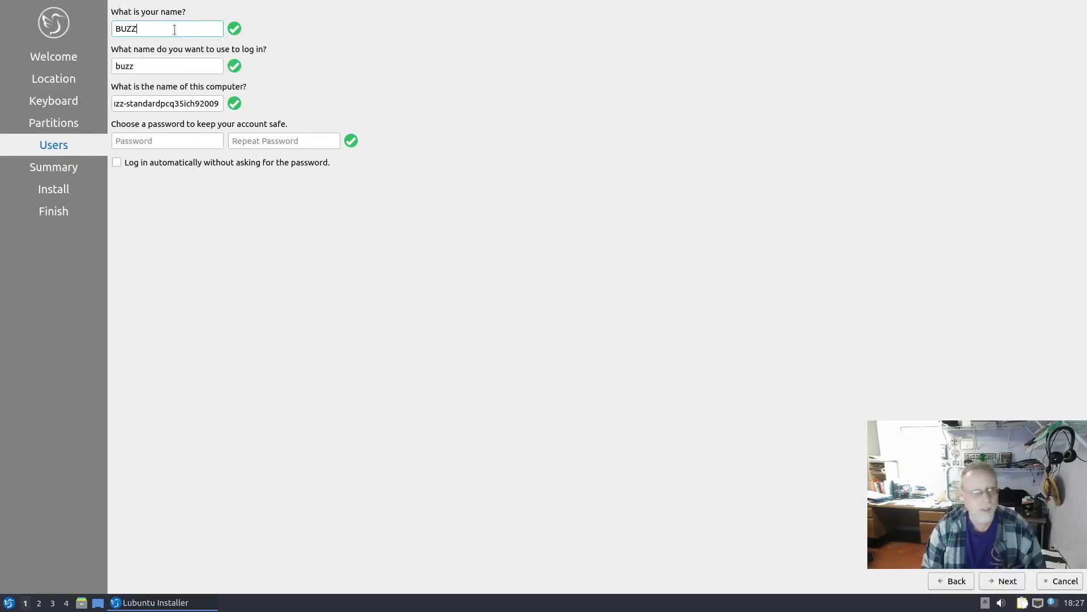
pyautogui.press('Tab')
pyautogui.press('Tab')
pyautogui.write('BUZZ')
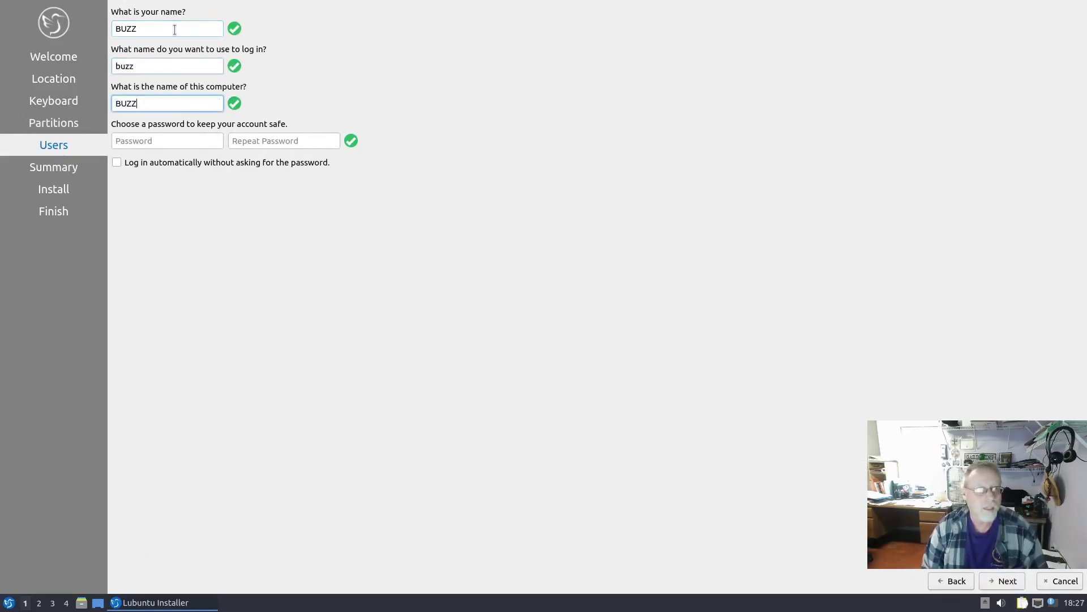
pyautogui.press('Tab')
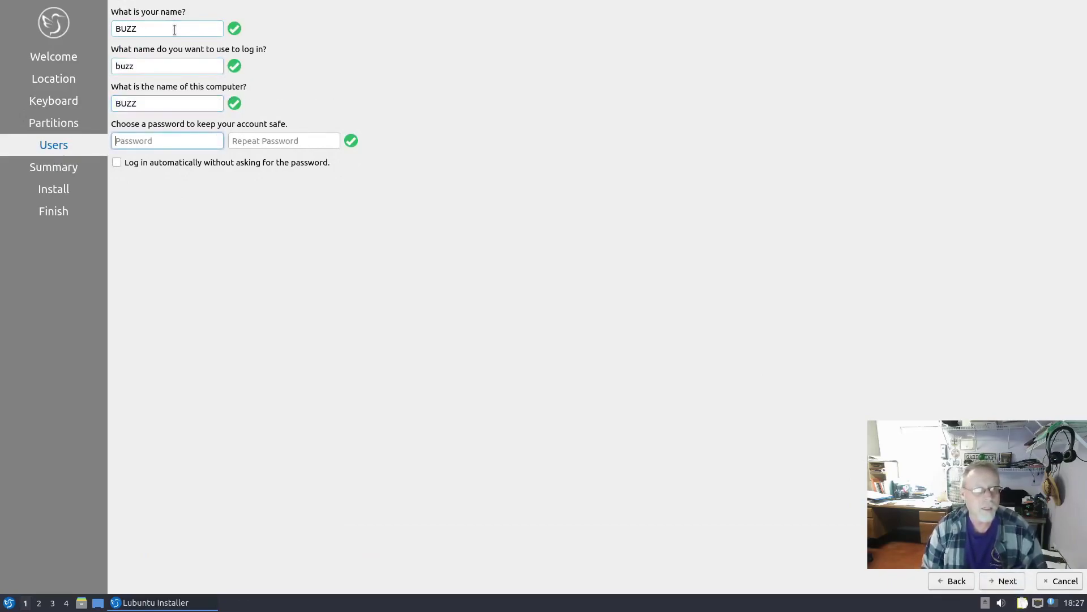
pyautogui.hotkey('shift', 'Tab')
pyautogui.hotkey('shift', 'Tab')
pyautogui.hotkey('shift', 'Tab')
pyautogui.write('buzz')
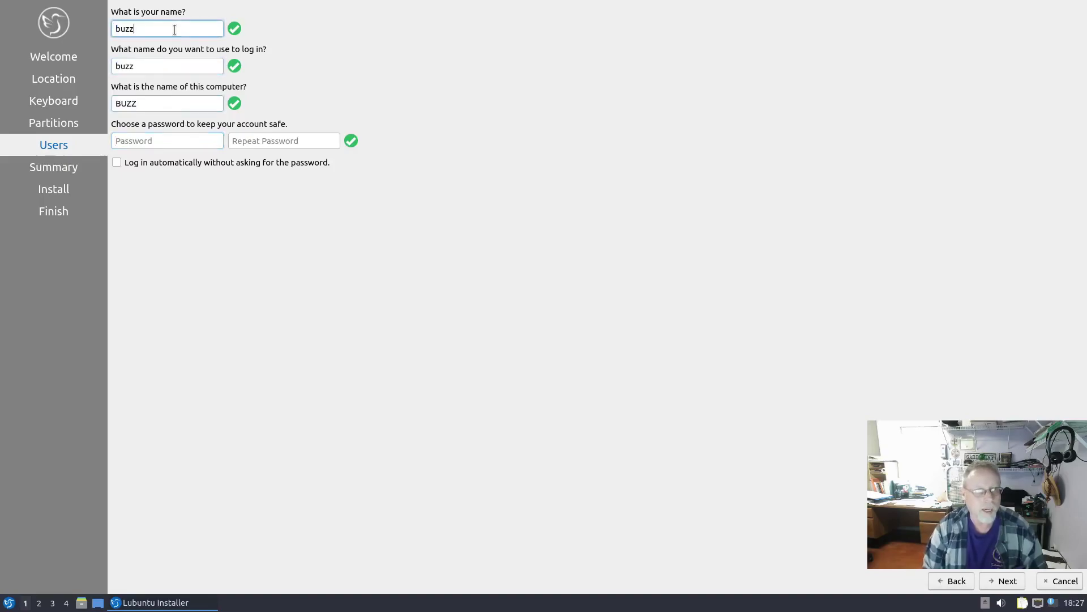
pyautogui.press('Tab')
pyautogui.press('Tab')
pyautogui.press('Tab')
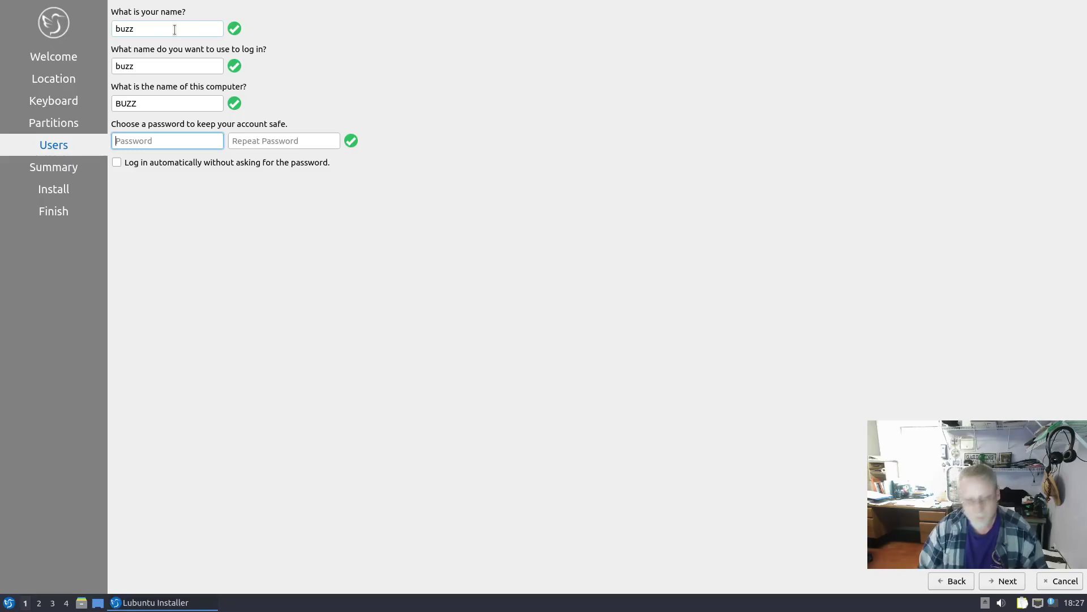
# Enter and repeat the account password, then enable automatic login
pyautogui.write('******')
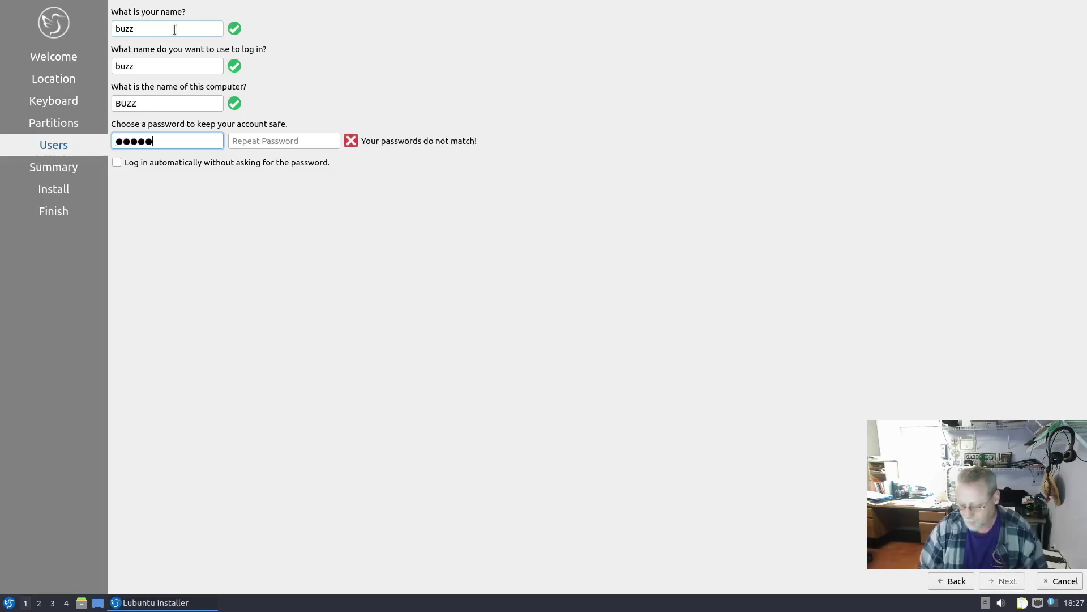
pyautogui.press('Tab')
pyautogui.write('******')
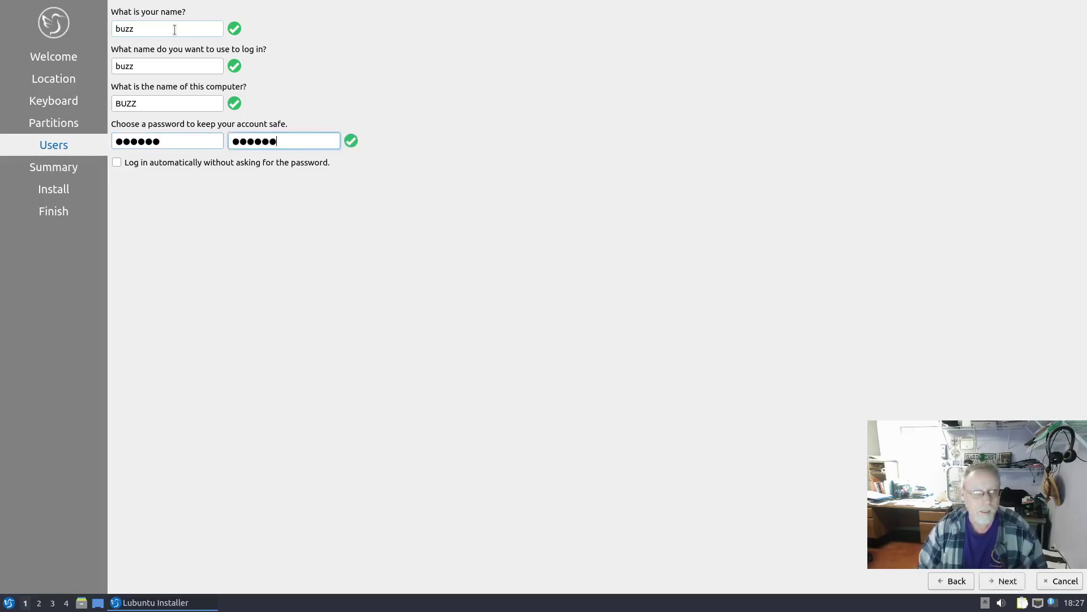
pyautogui.press('Tab')
pyautogui.press('space')
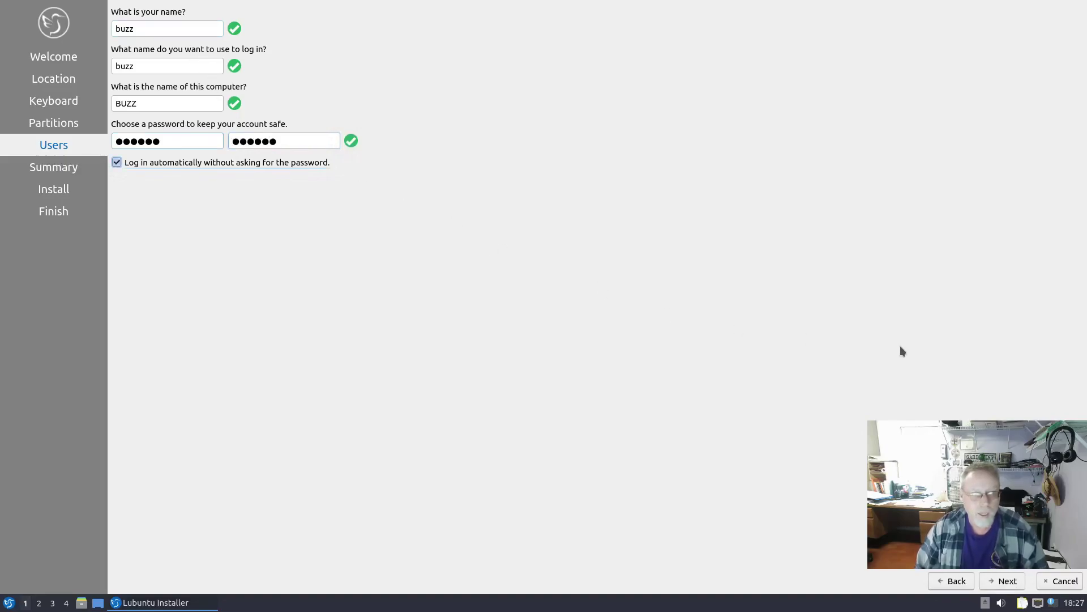
# Install Lubuntu to the disk, confirming Install now, and finish with Restart now unchecked
pyautogui.click(1006, 581)
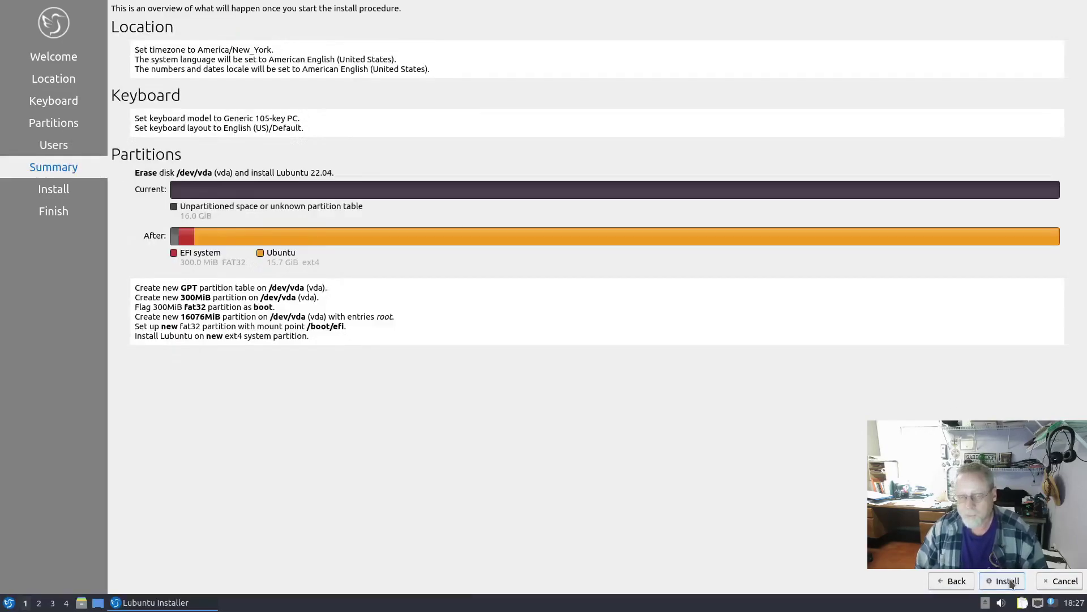
pyautogui.click(1008, 580)
pyautogui.click(596, 294)
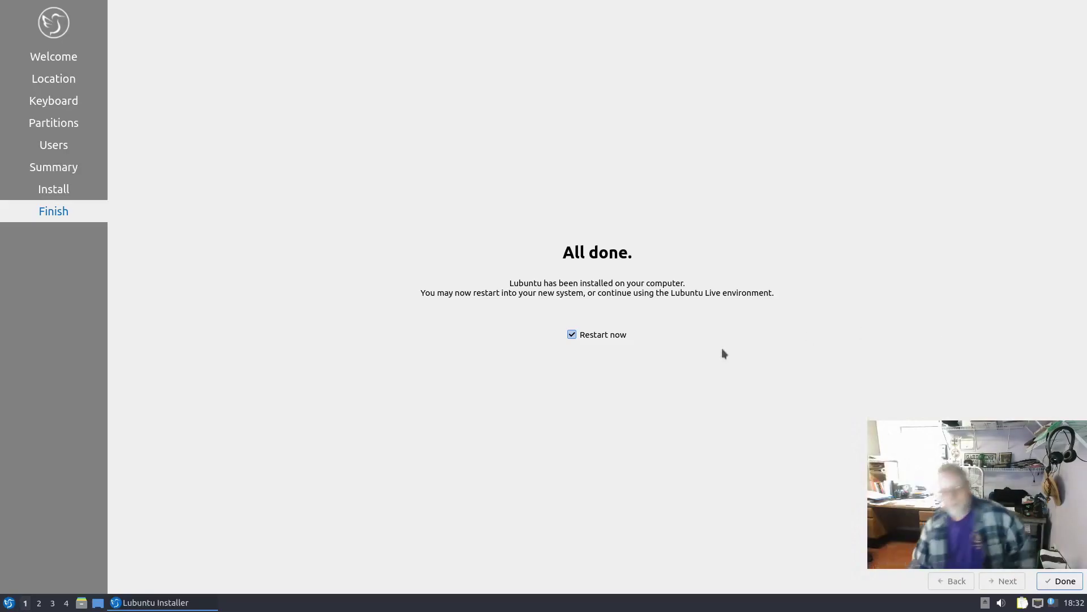
pyautogui.click(572, 334)
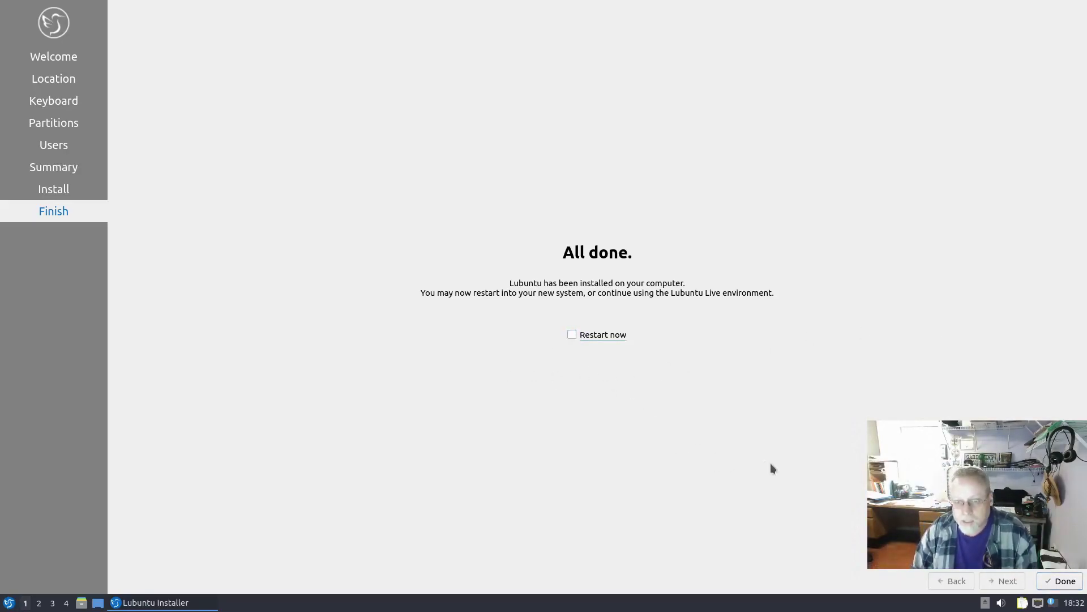
pyautogui.click(1074, 583)
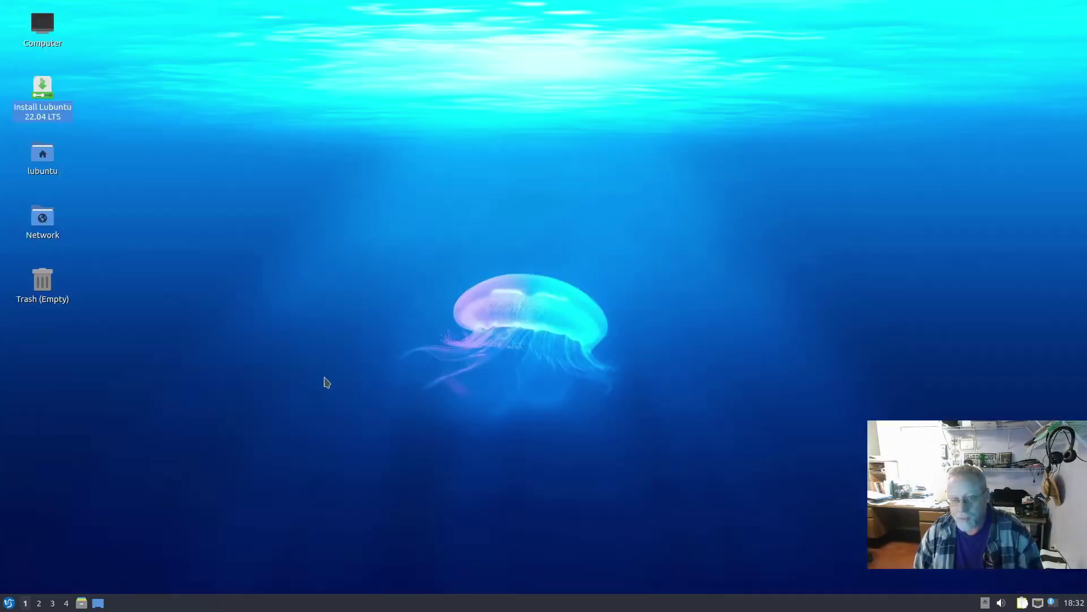
# Reboot via the LXQt menu's Leave > Reboot, confirming with Yes
pyautogui.click(9, 602)
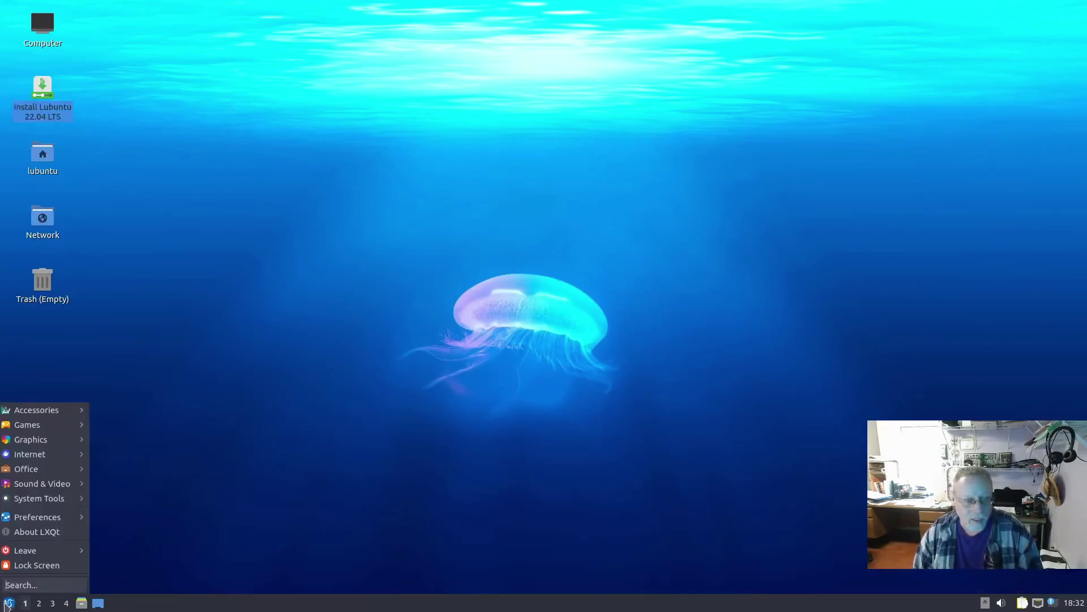
pyautogui.moveTo(33, 551)
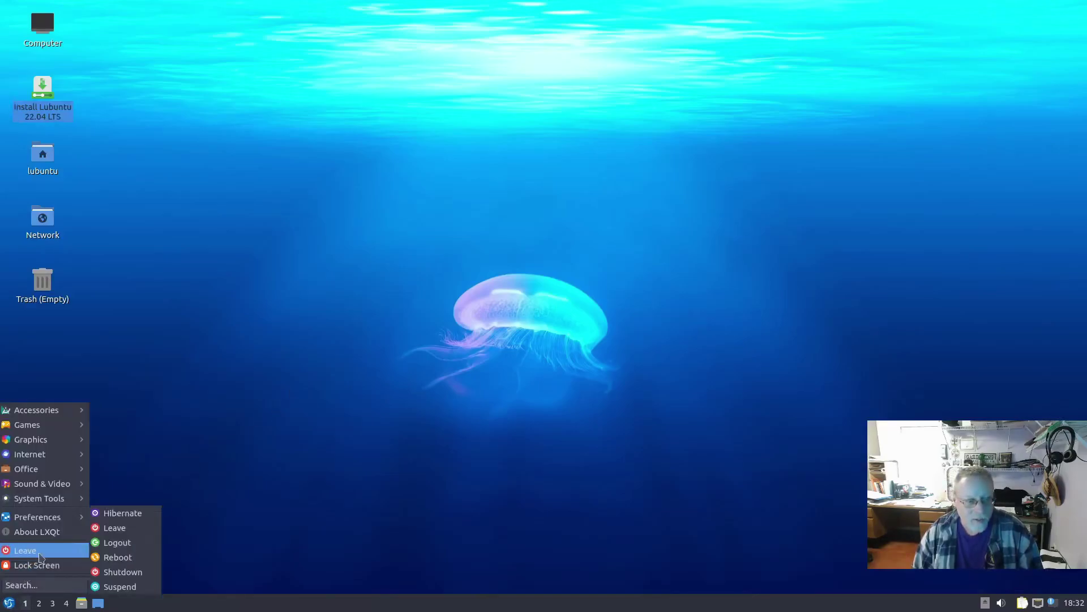
pyautogui.click(119, 557)
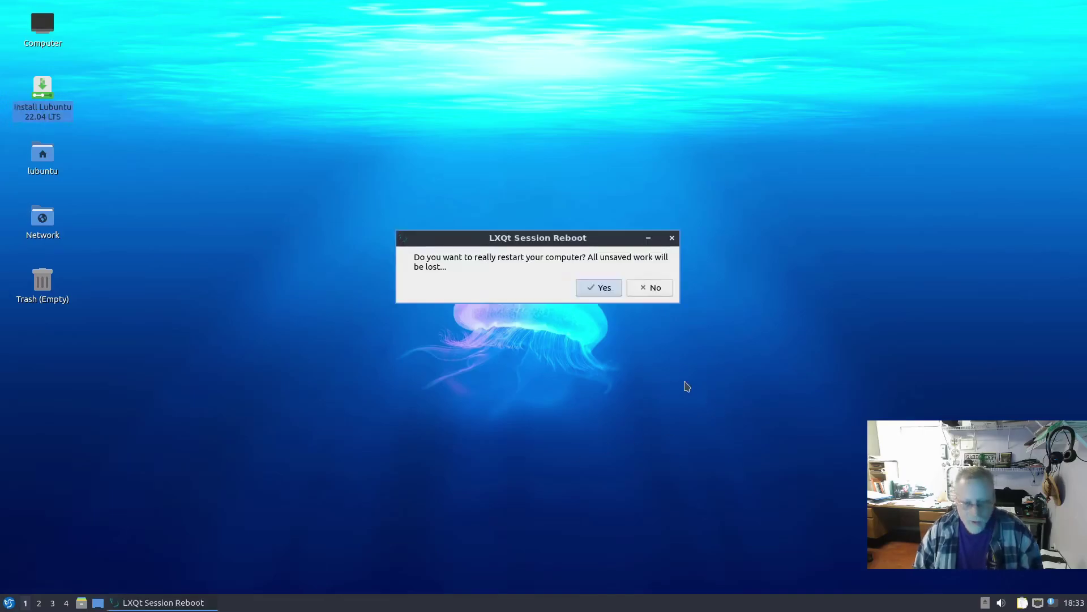
pyautogui.click(597, 290)
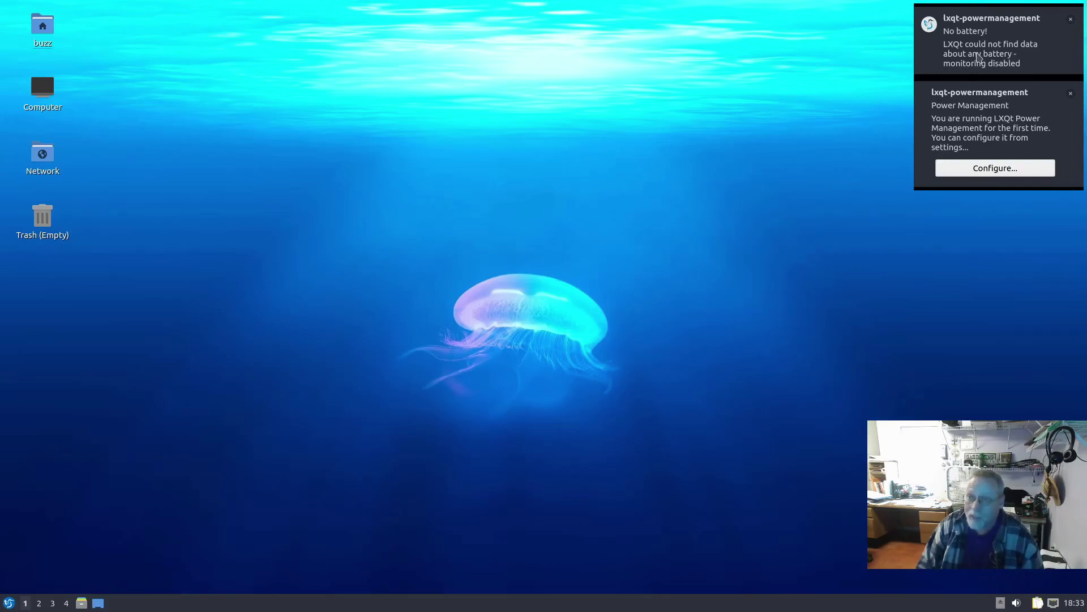
# Dismiss the 'No battery!' notice and open Power Management Settings from its notification
pyautogui.click(1070, 20)
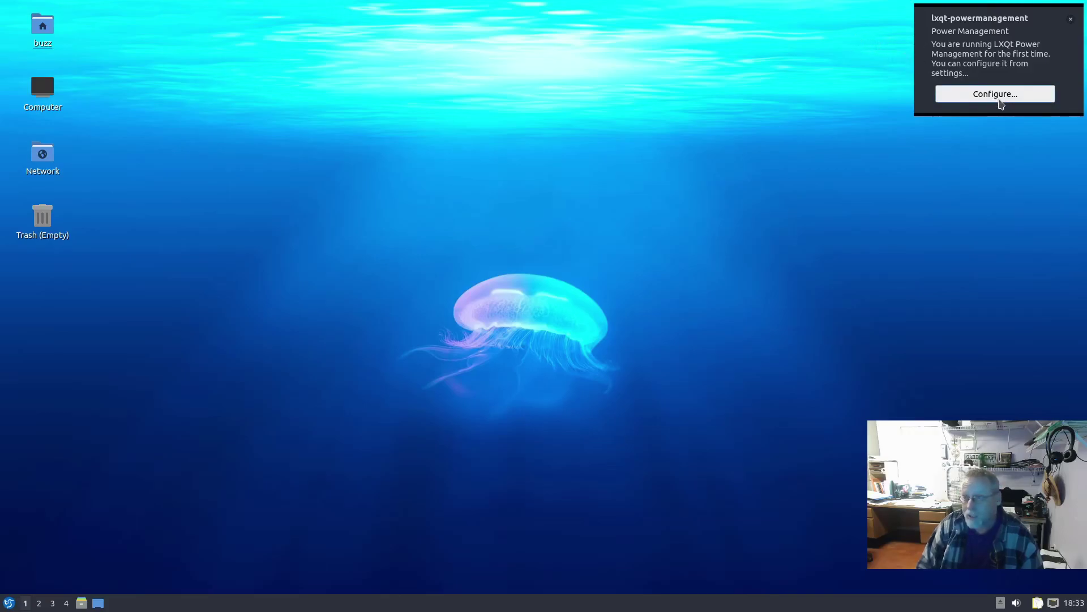
pyautogui.click(1001, 97)
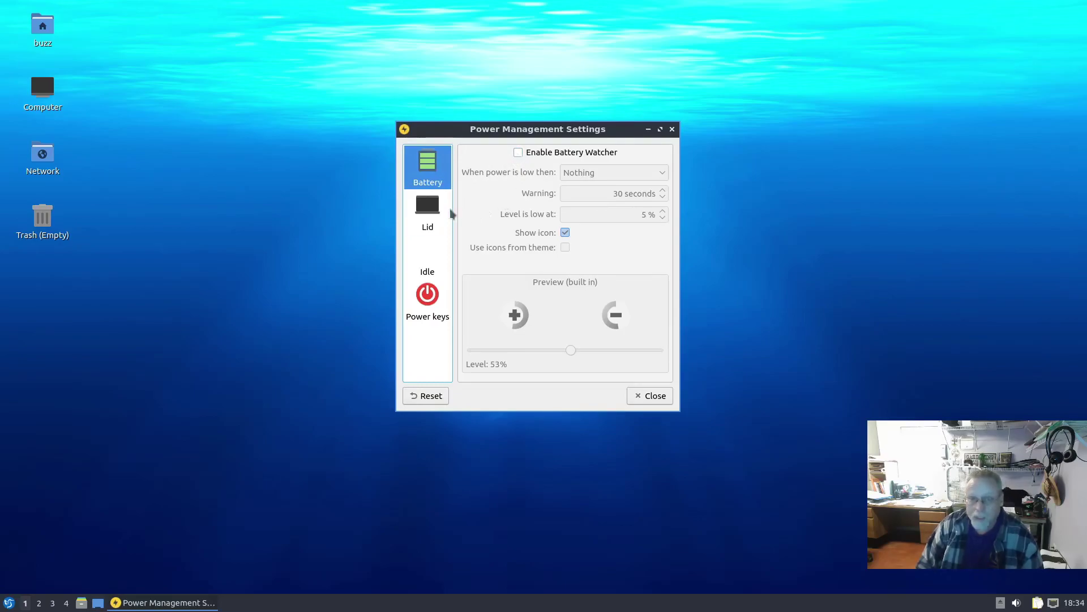
# Review the Lid, Idle and Power keys pages of Power Management Settings, then close it
pyautogui.click(427, 210)
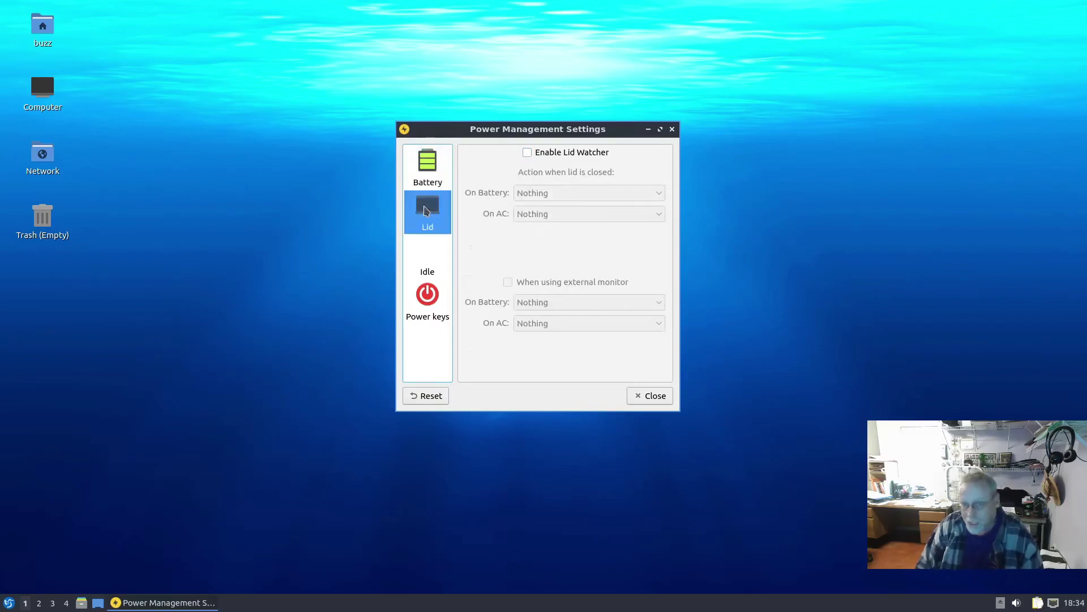
pyautogui.click(435, 258)
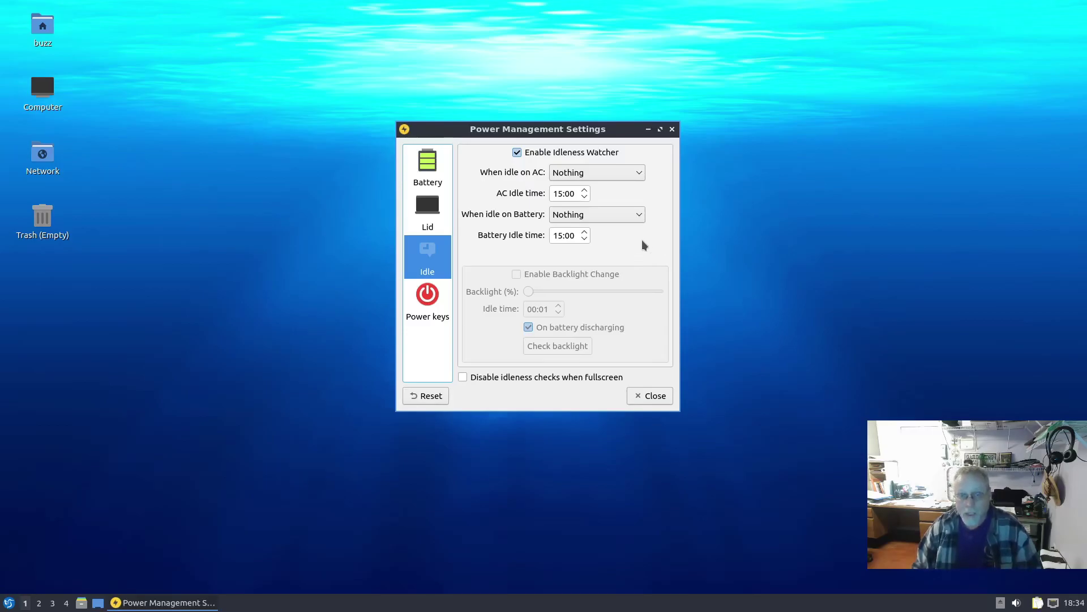
pyautogui.click(427, 308)
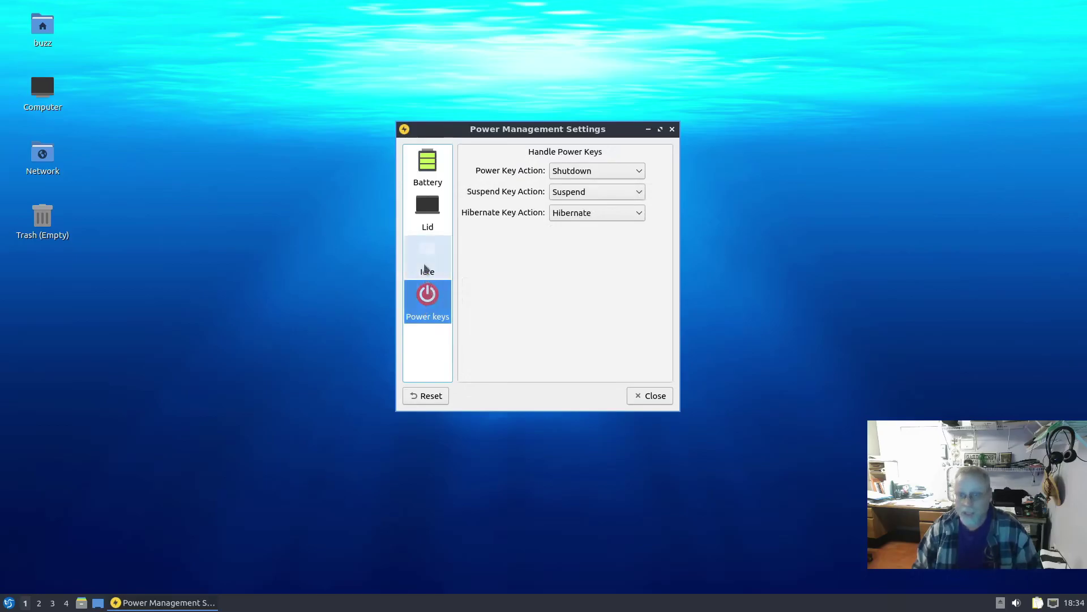
pyautogui.click(427, 259)
pyautogui.click(656, 397)
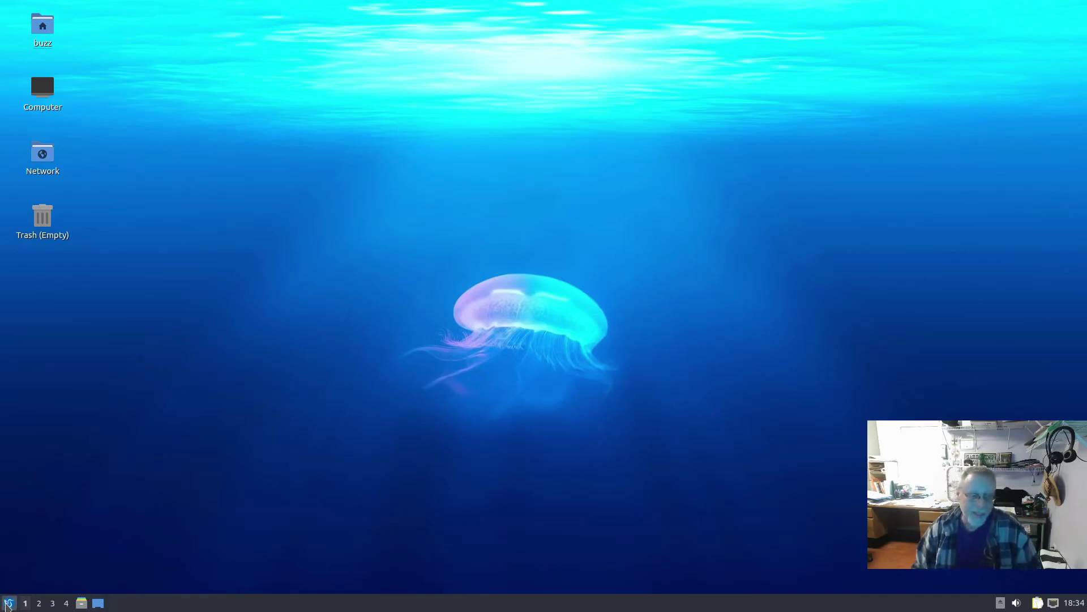
# Browse the Graphics and Games menu categories, close the menu, then reopen it
pyautogui.click(8, 604)
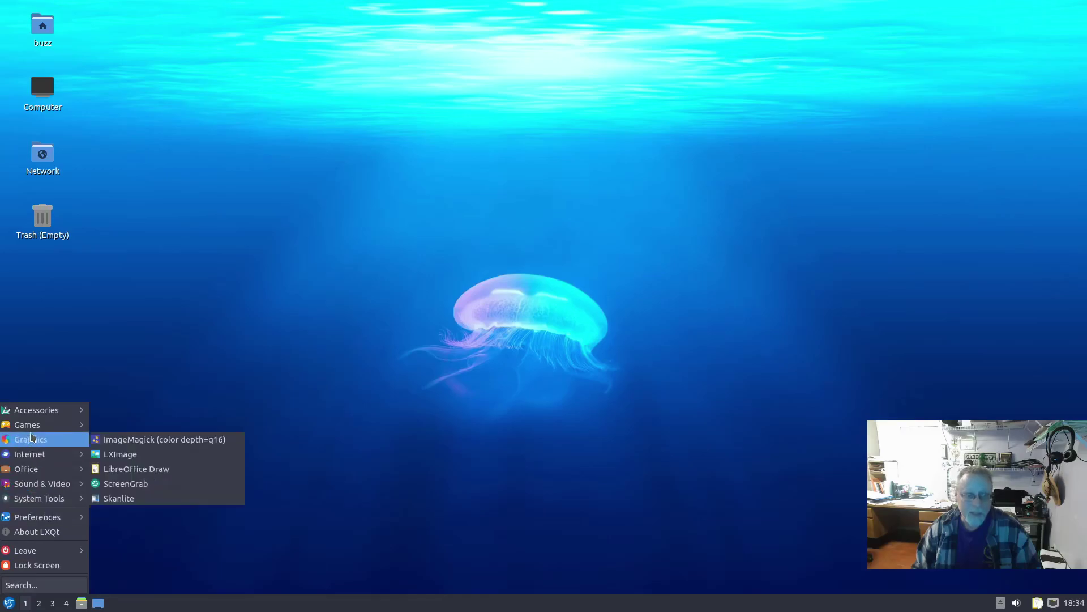
pyautogui.moveTo(34, 432)
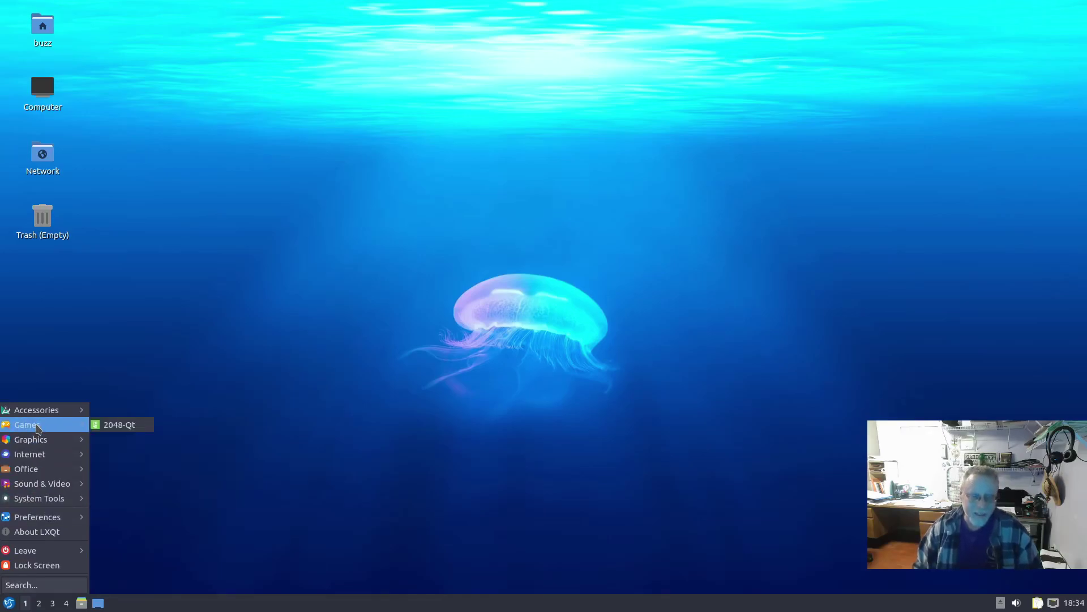
pyautogui.click(283, 321)
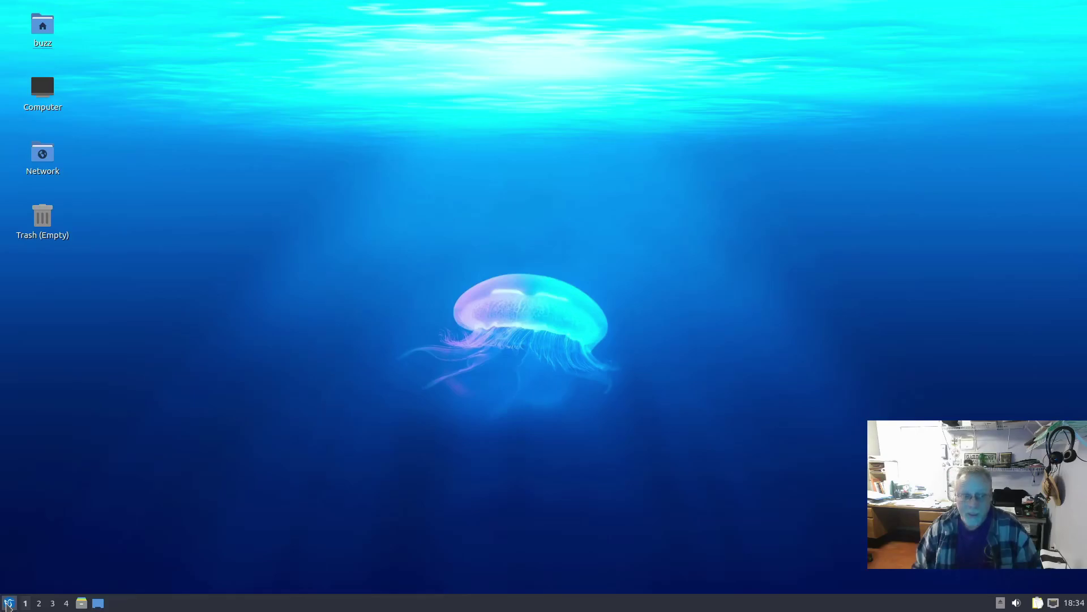
pyautogui.click(8, 603)
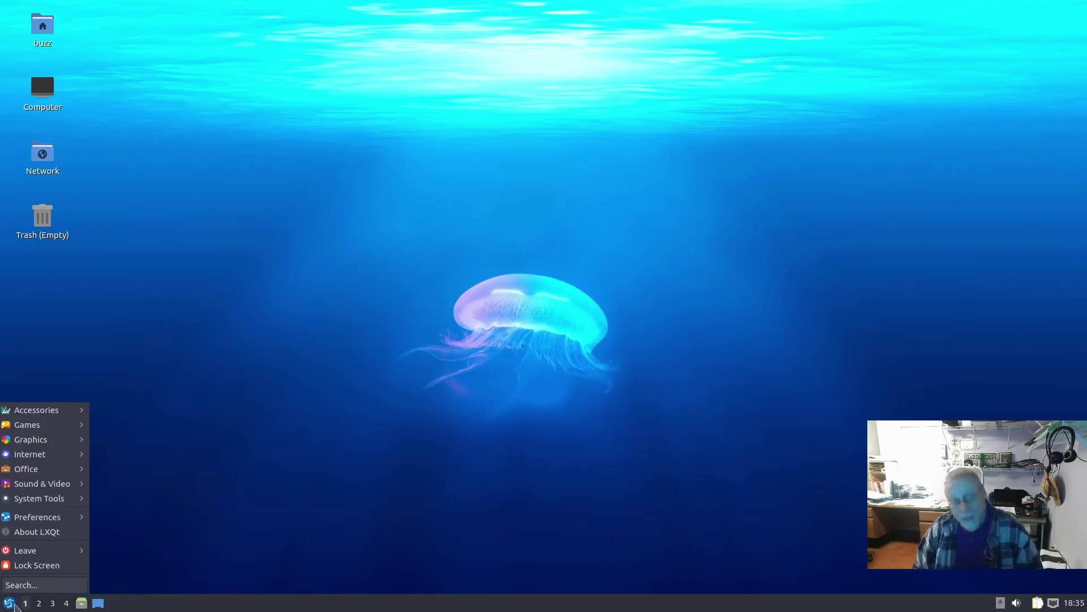
# Launch 2048-Qt from the Games menu, move its window up and left, then close it
pyautogui.moveTo(20, 431)
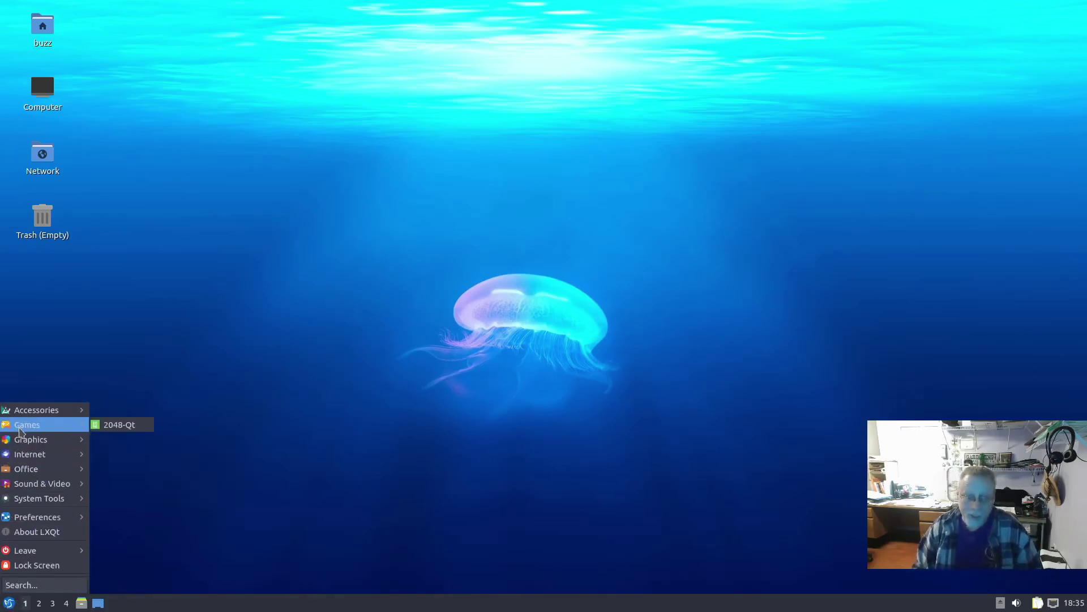
pyautogui.click(113, 425)
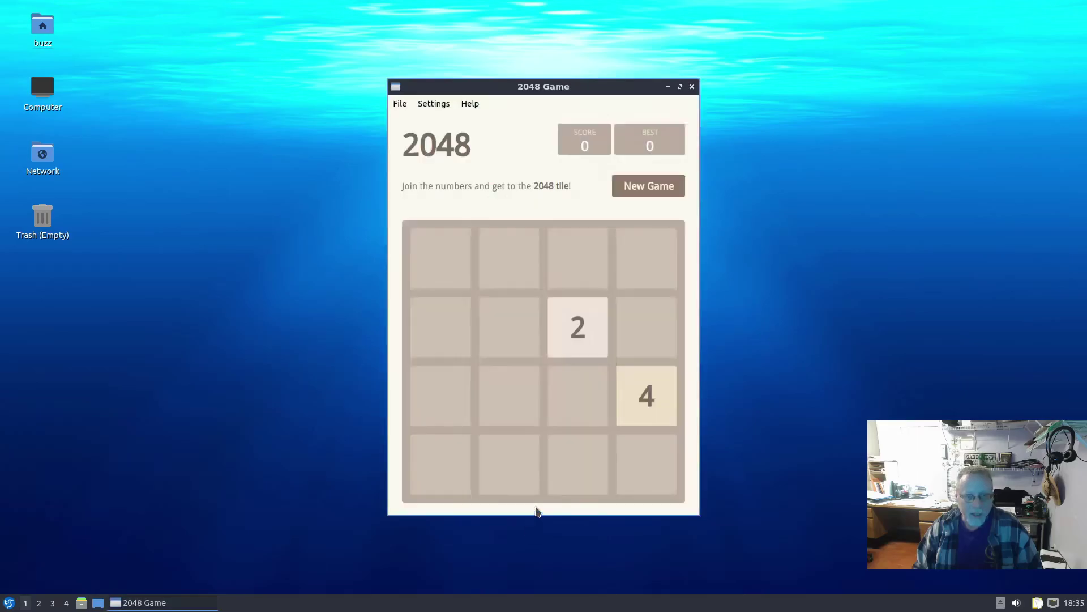
pyautogui.moveTo(512, 86); pyautogui.dragTo(468, 43)
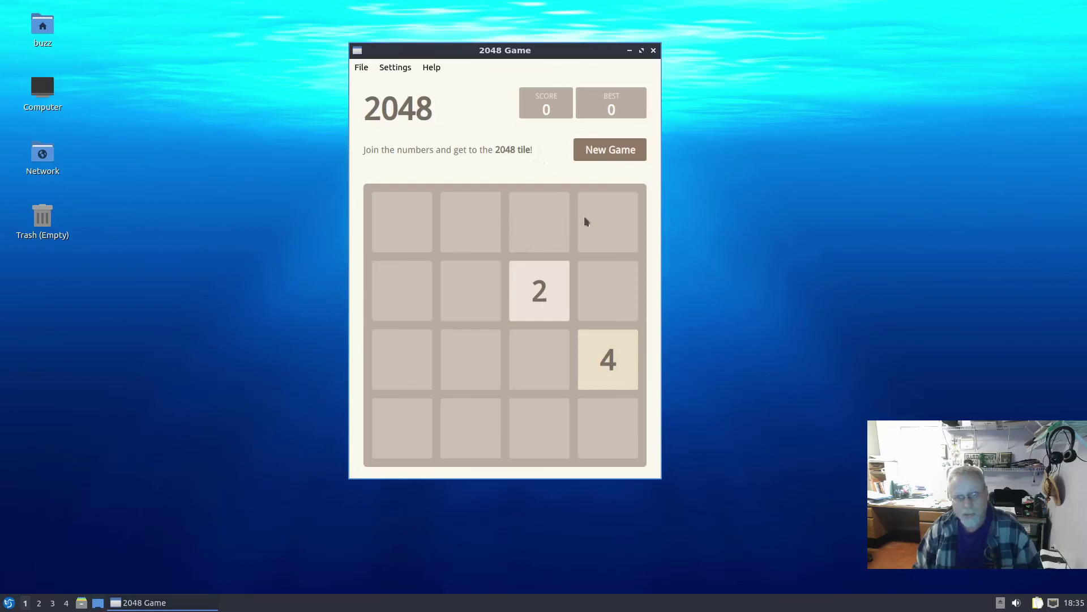
pyautogui.click(653, 51)
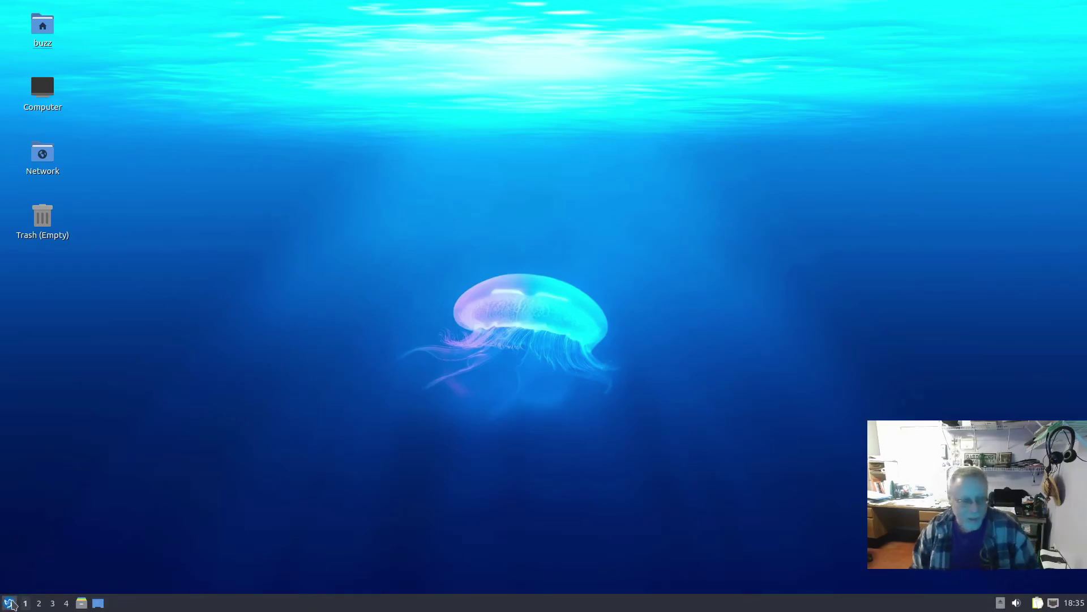
pyautogui.click(9, 603)
pyautogui.moveTo(43, 415)
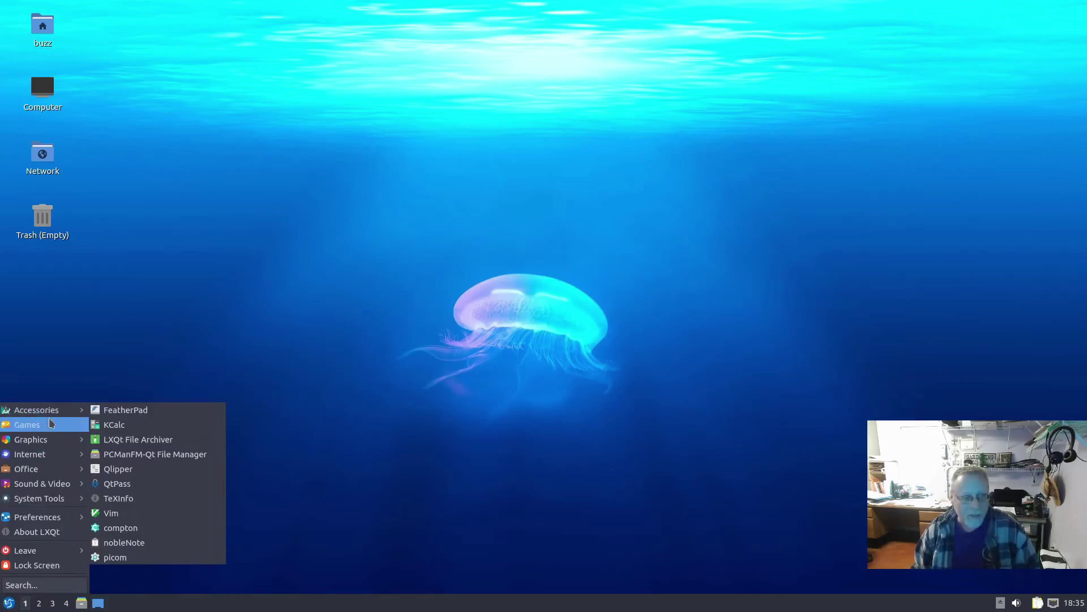
pyautogui.moveTo(44, 499)
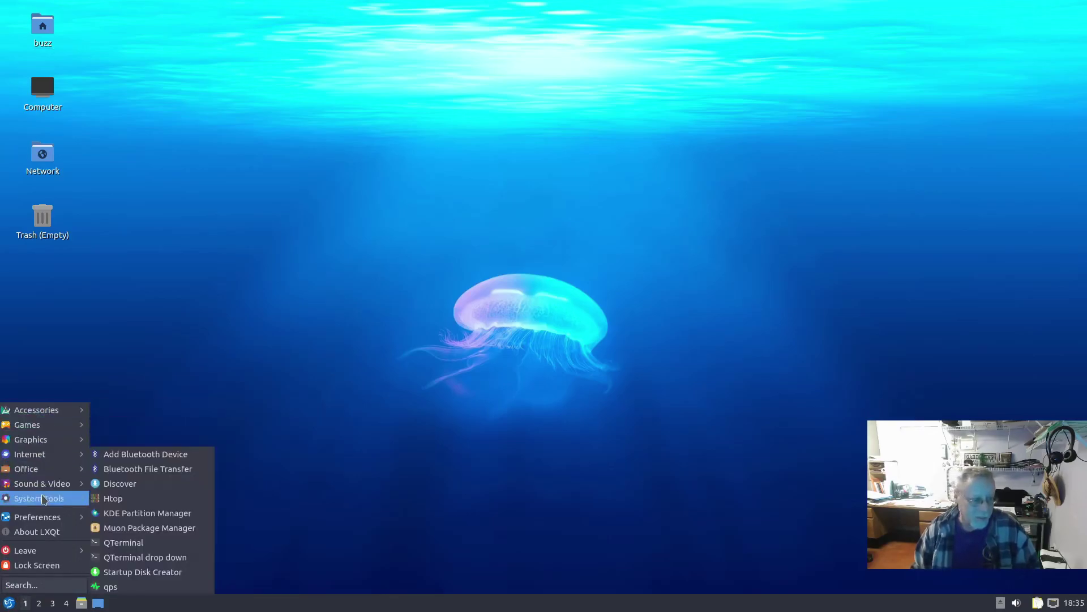
pyautogui.click(124, 498)
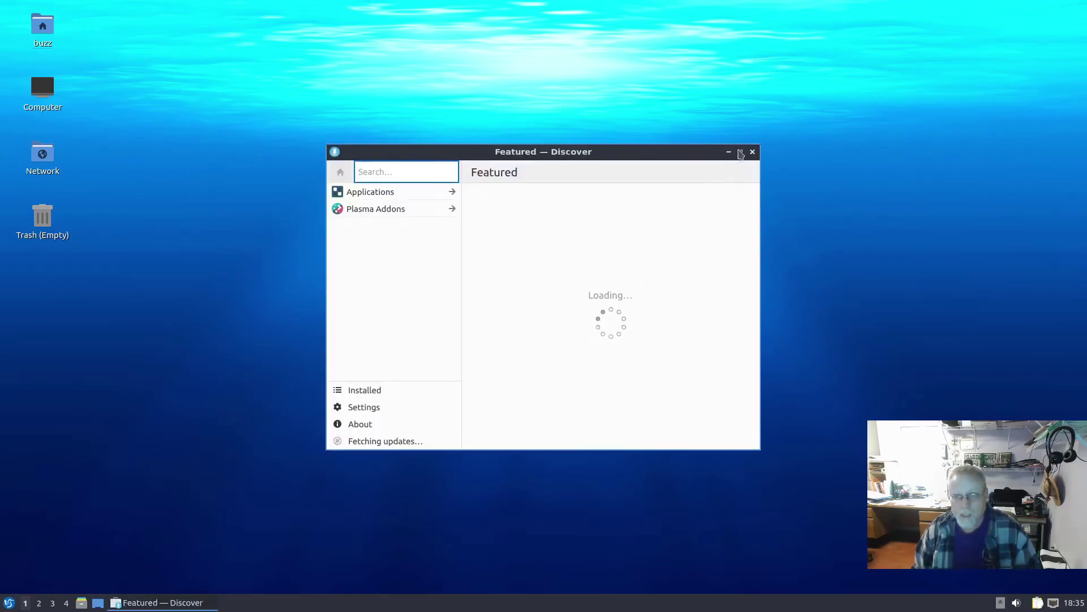
pyautogui.click(740, 151)
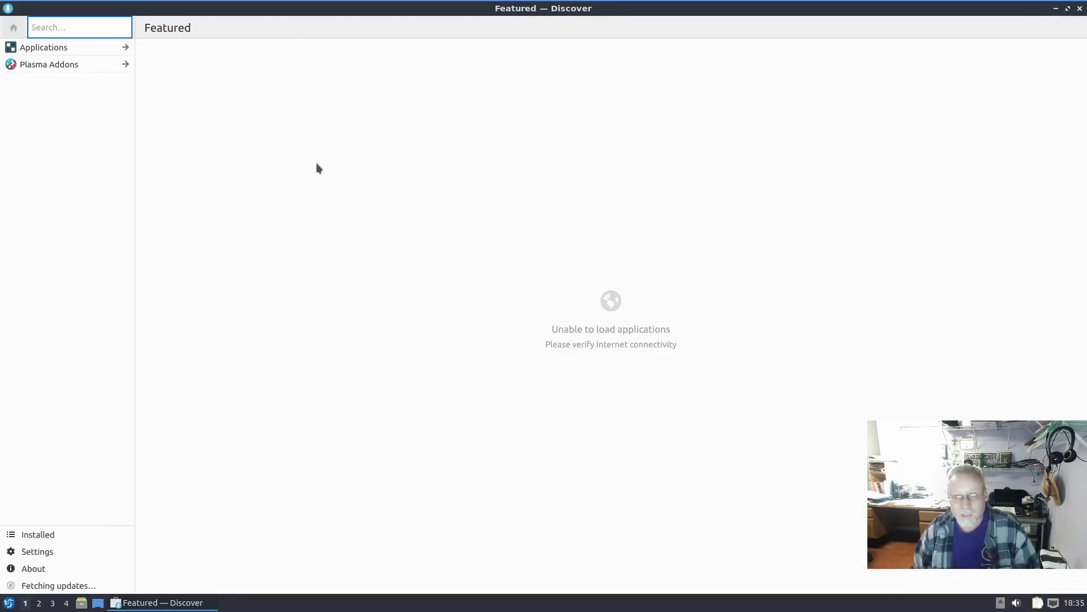
pyautogui.click(1055, 604)
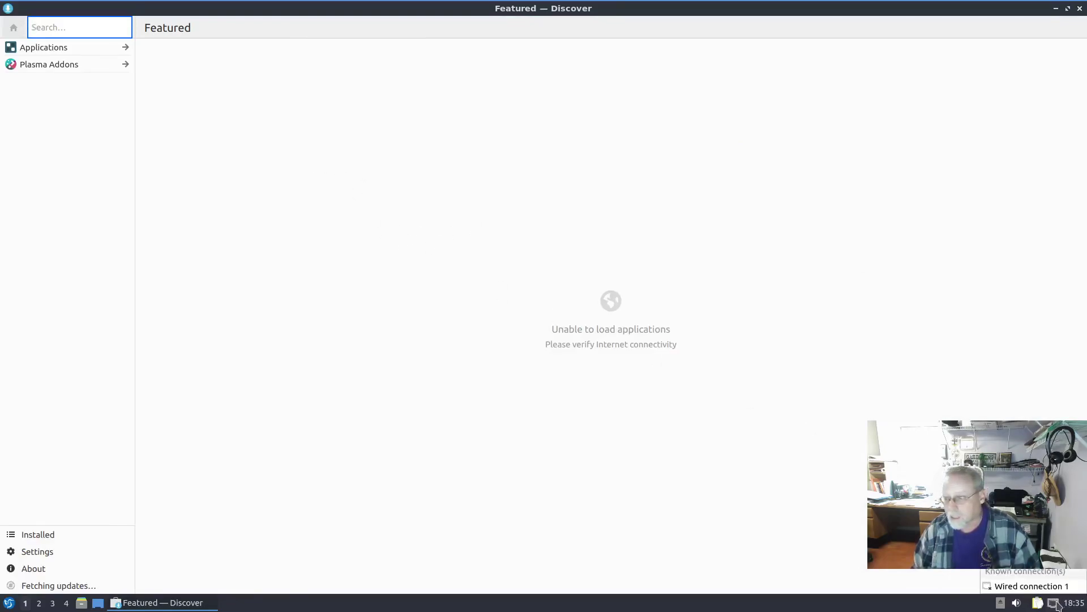
pyautogui.click(1028, 585)
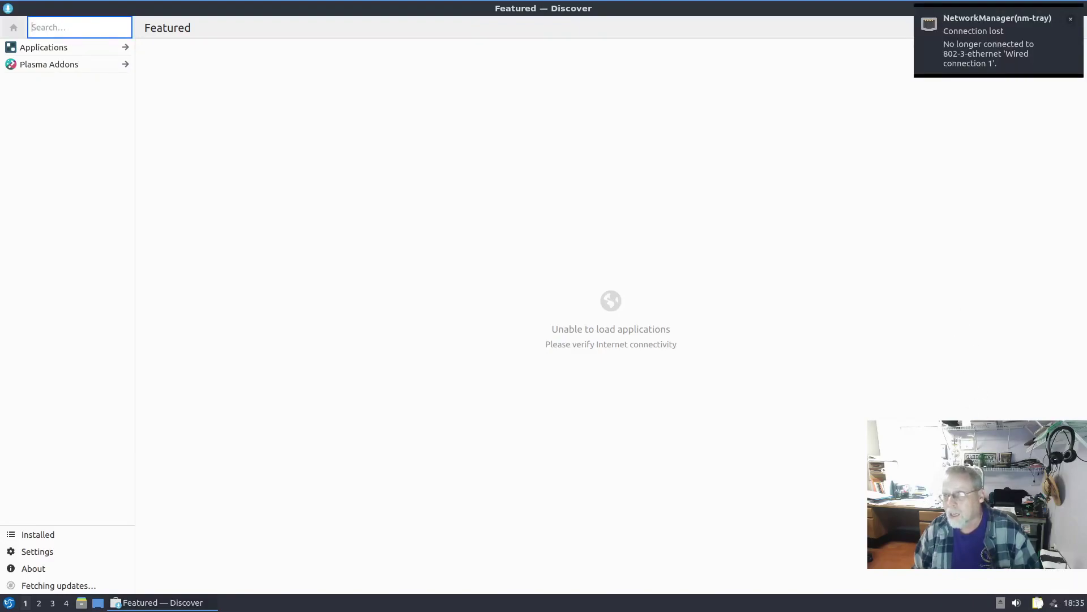
pyautogui.click(1054, 603)
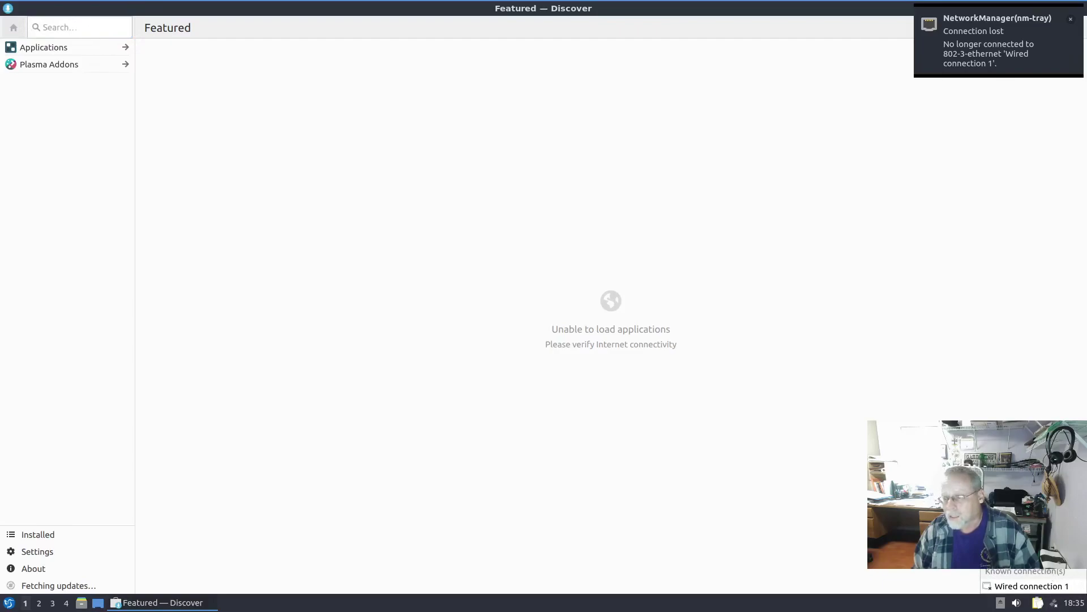
pyautogui.click(1034, 589)
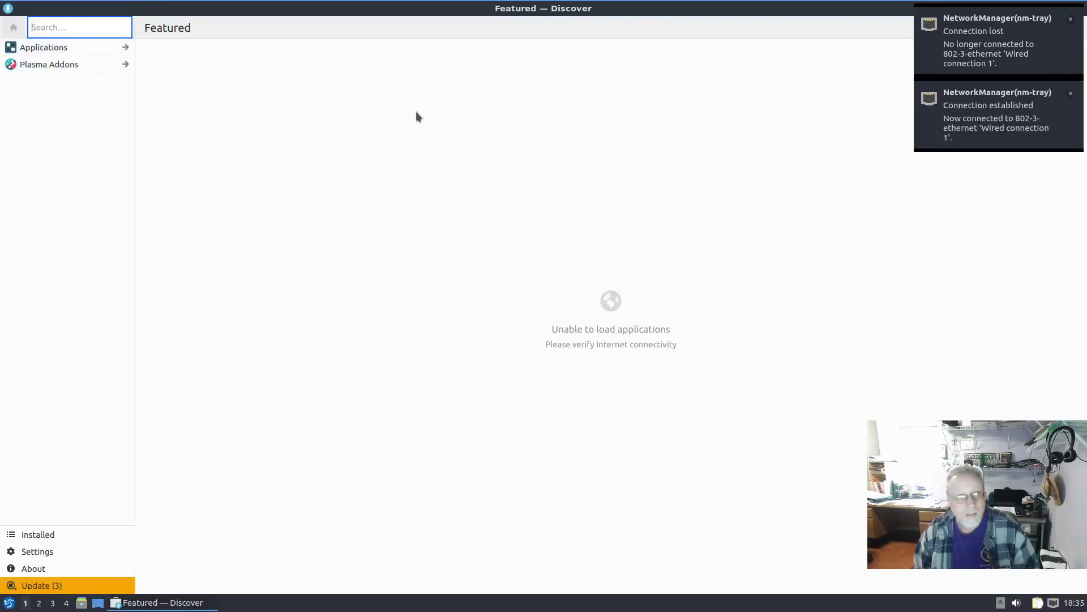
pyautogui.click(1071, 23)
pyautogui.click(1070, 23)
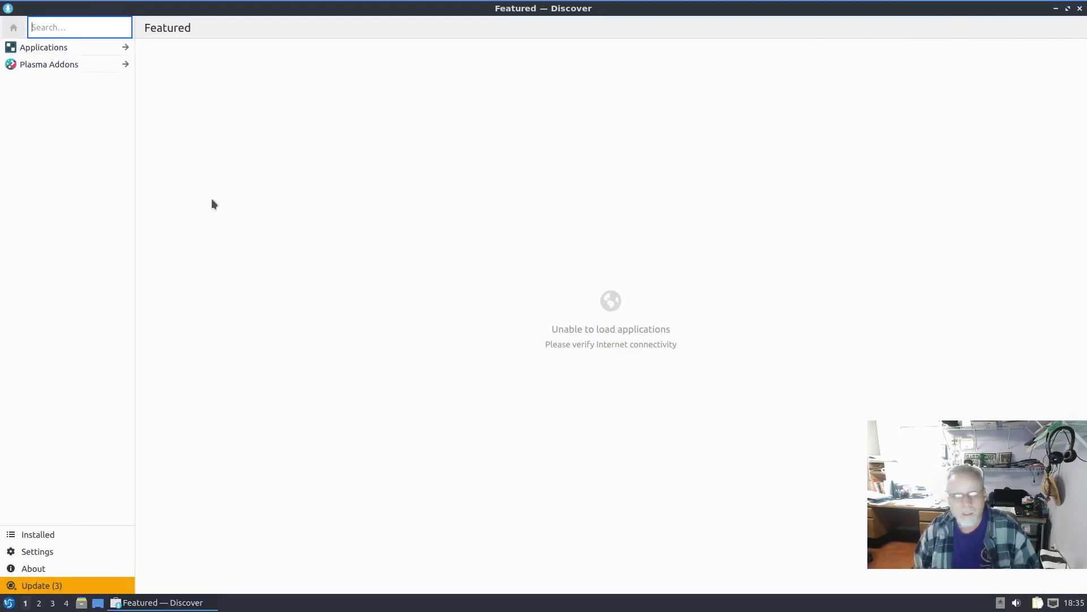
pyautogui.click(37, 532)
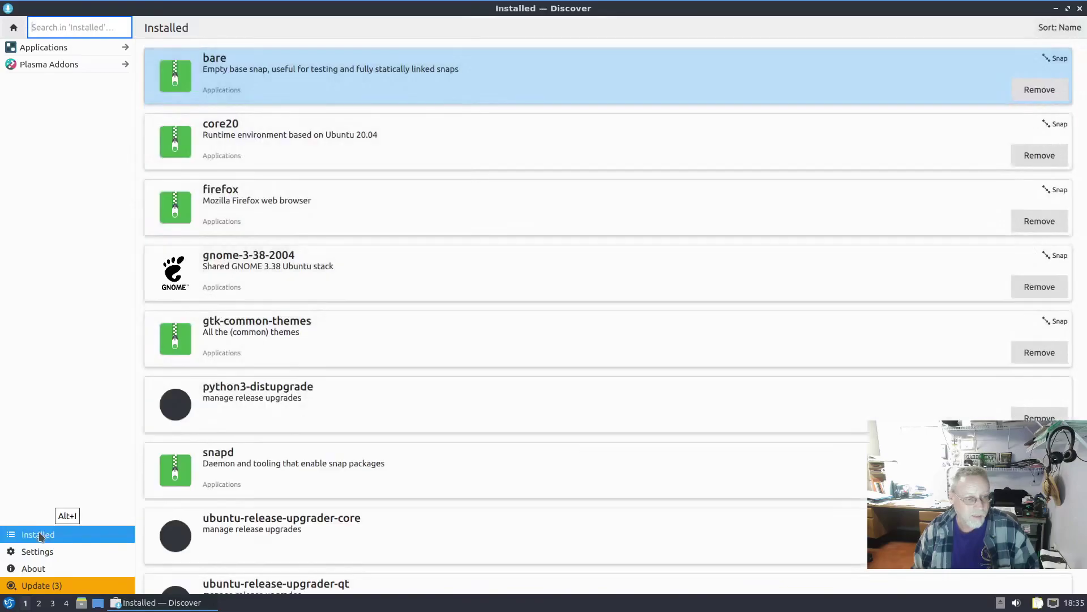
pyautogui.click(1080, 8)
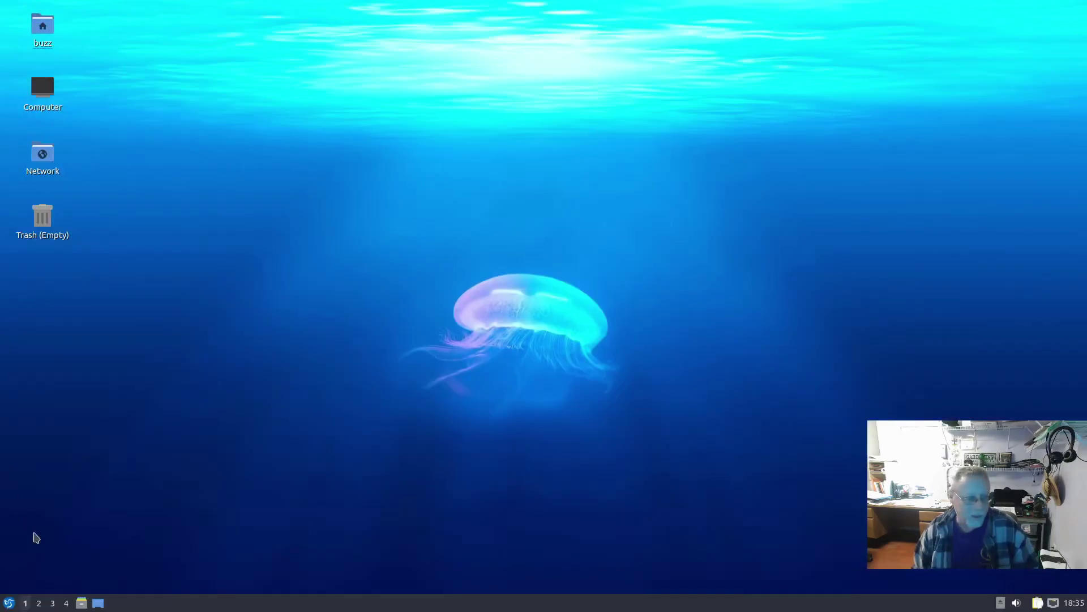
# Open a new QTerminal window from System Tools in the application menu
pyautogui.click(9, 603)
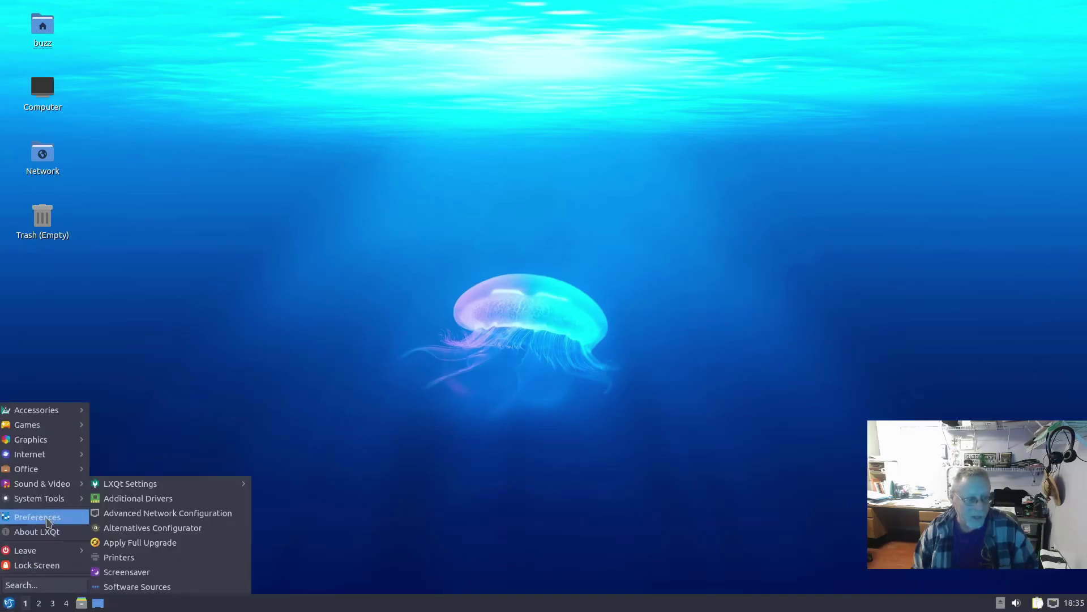
pyautogui.moveTo(52, 500)
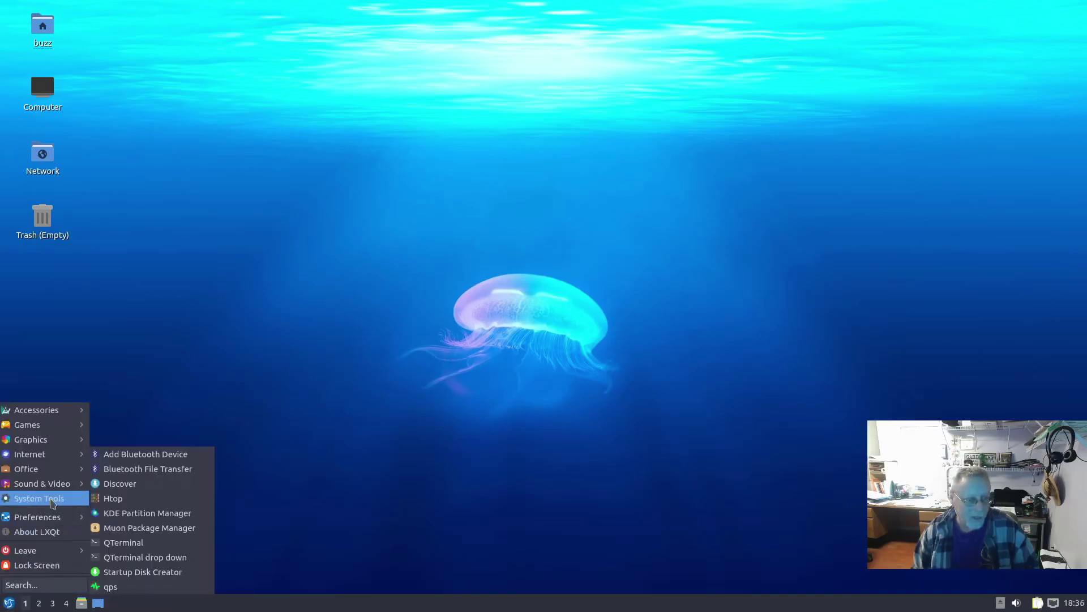
pyautogui.click(122, 544)
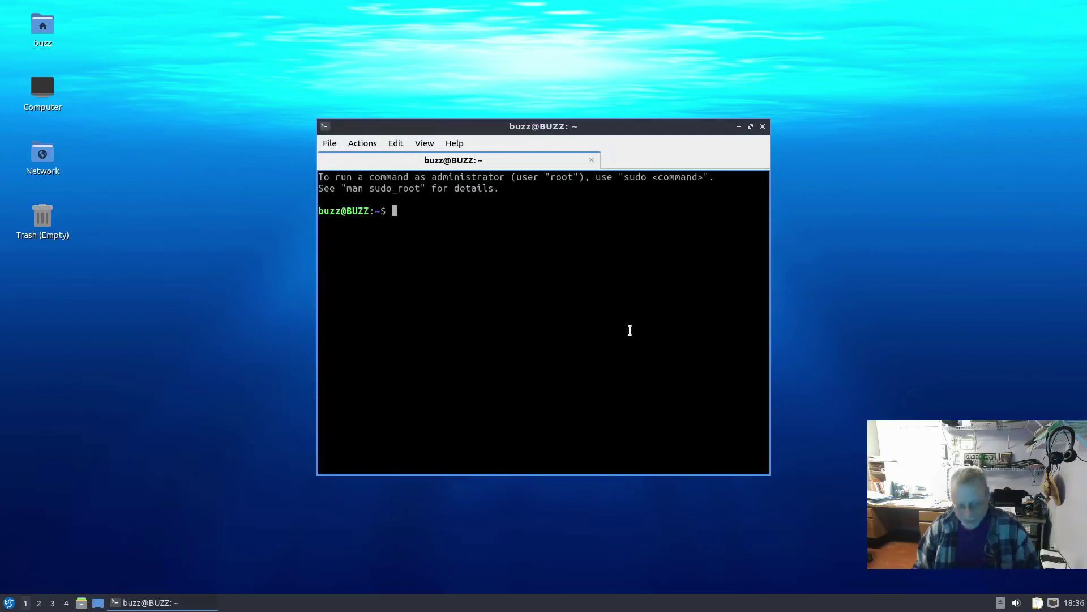
# Run 'sudo apt update && sudo apt full-upgrade -y' and authenticate with the sudo password
pyautogui.write('sudo ')
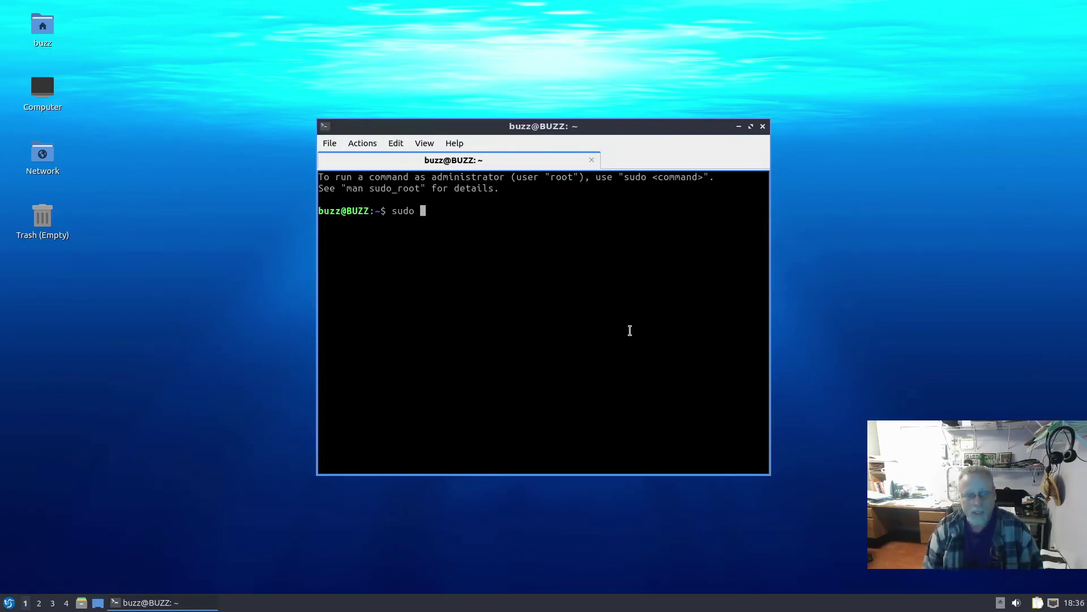
pyautogui.write('apt update ')
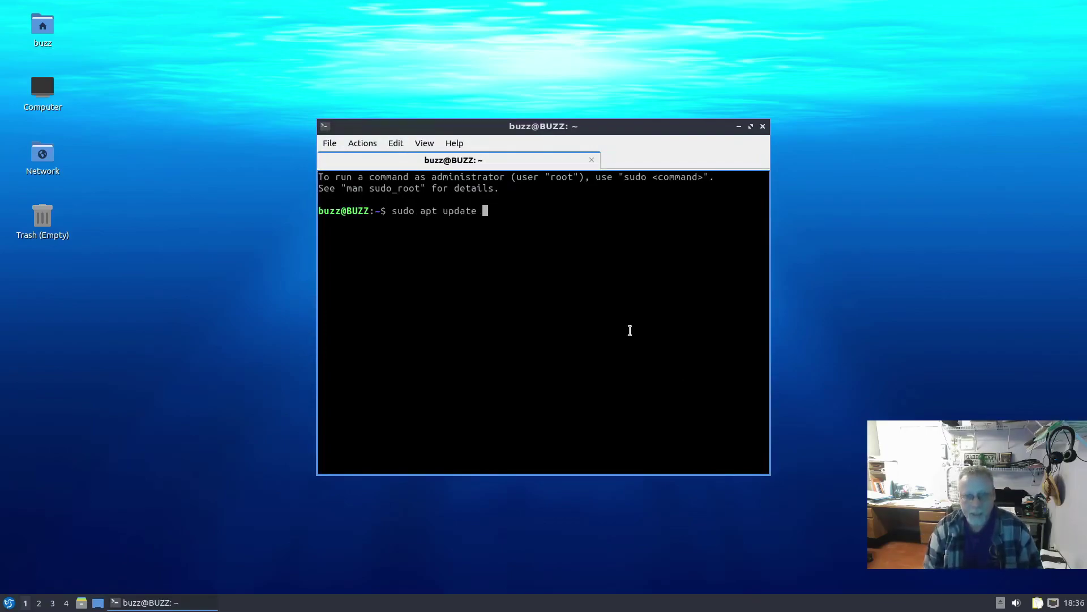
pyautogui.write('&& sudo apt')
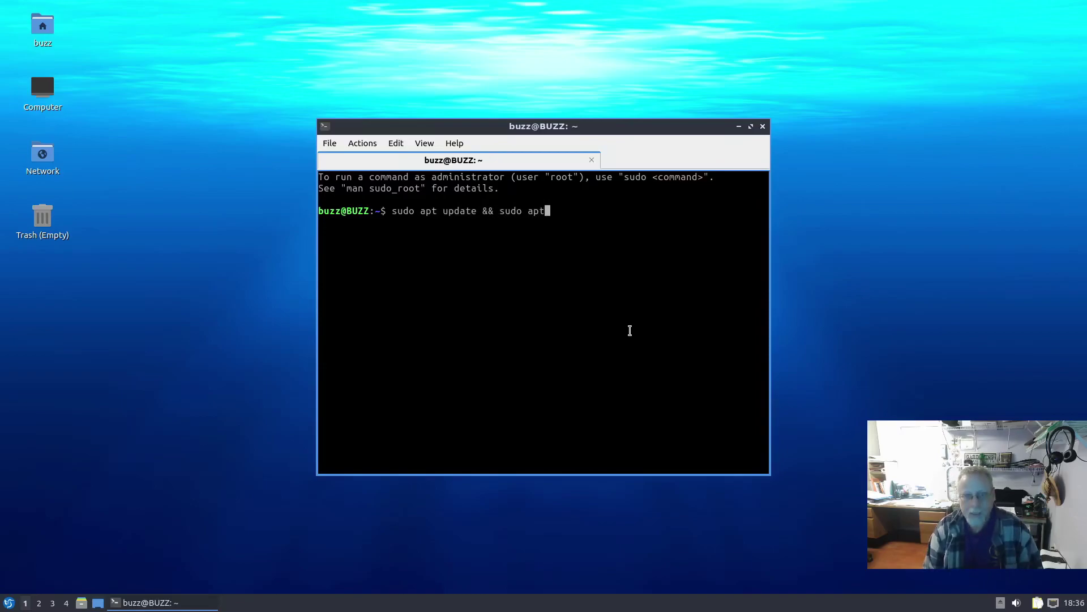
pyautogui.write(' full-upgrade')
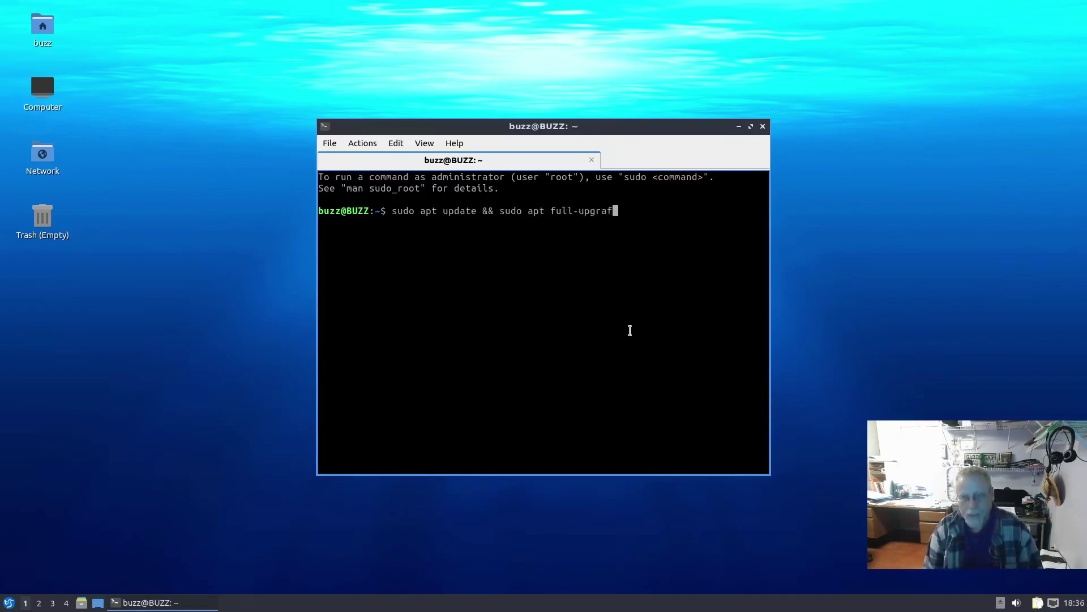
pyautogui.write(' -y')
pyautogui.press('Return')
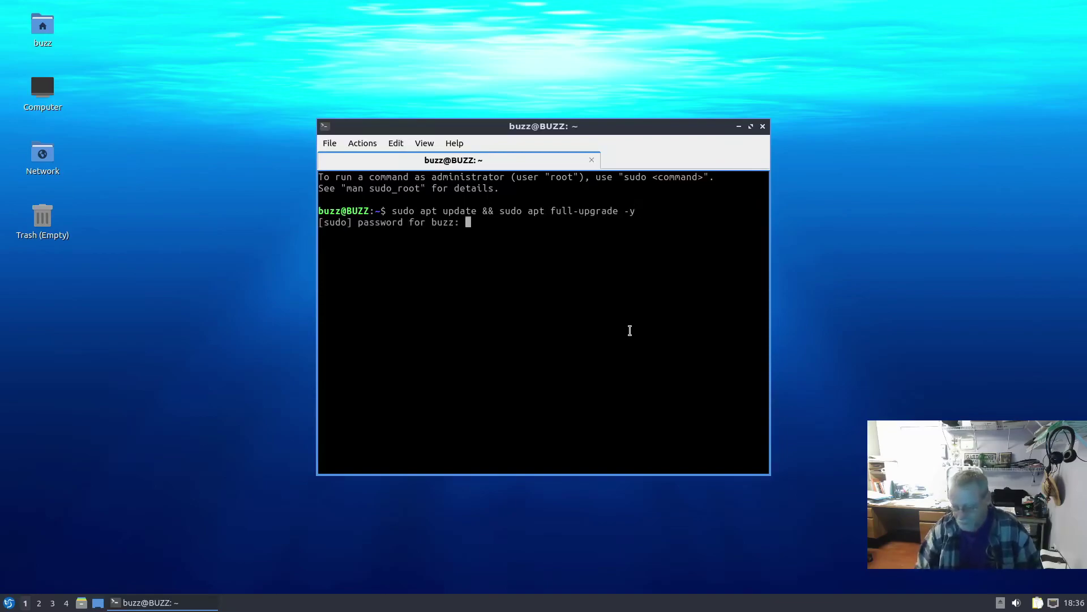
pyautogui.press('Return')
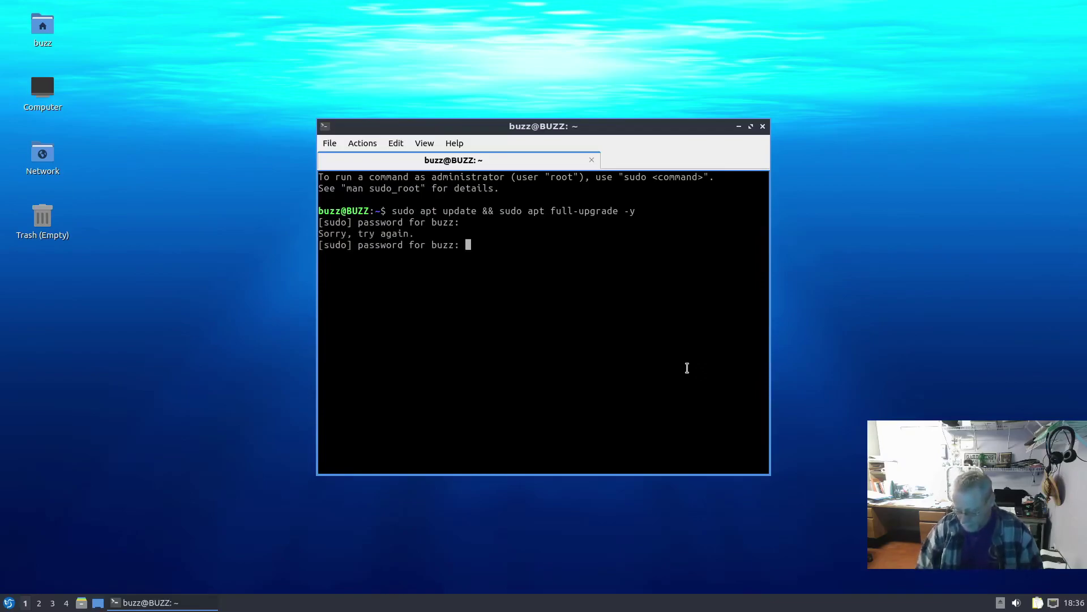
pyautogui.press('Return')
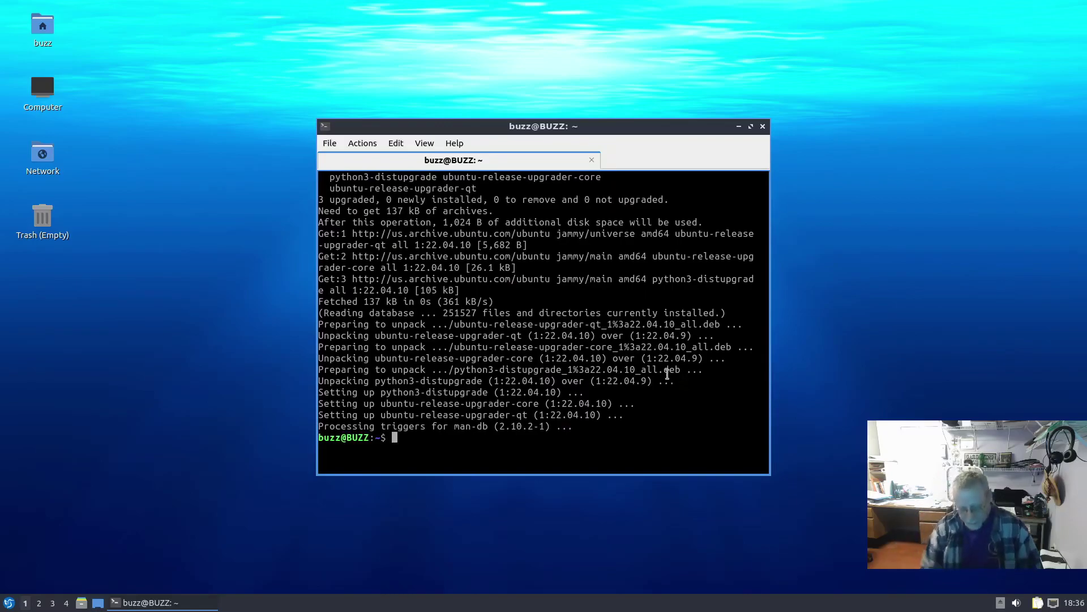
# Try 'sudo kdenlive', then run 'sudo apt install kdenlive' up to its 161-package confirmation prompt
pyautogui.write('sudo ')
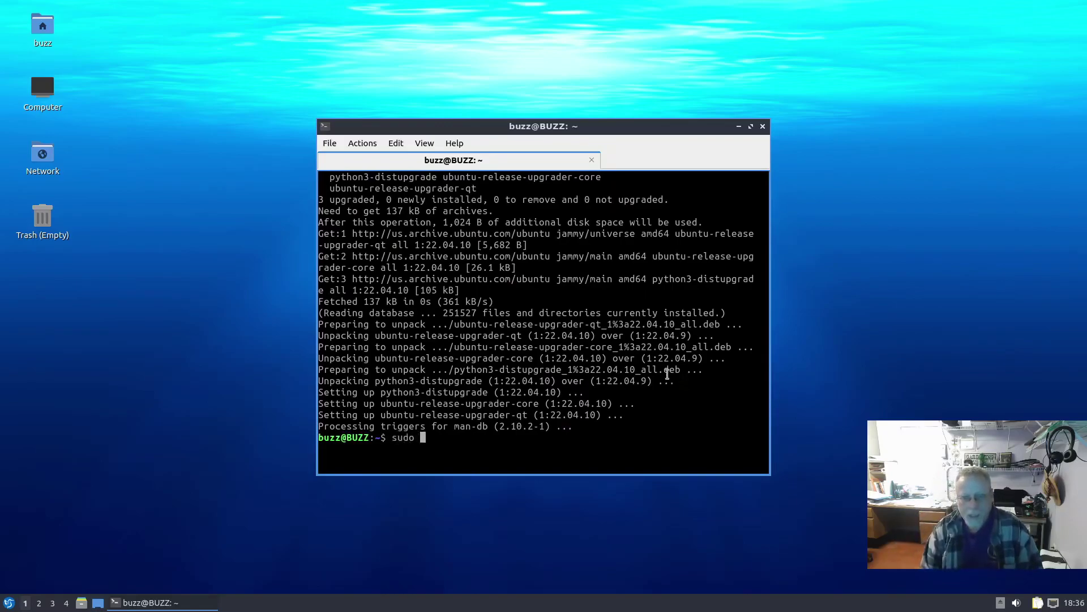
pyautogui.write('kdenlive')
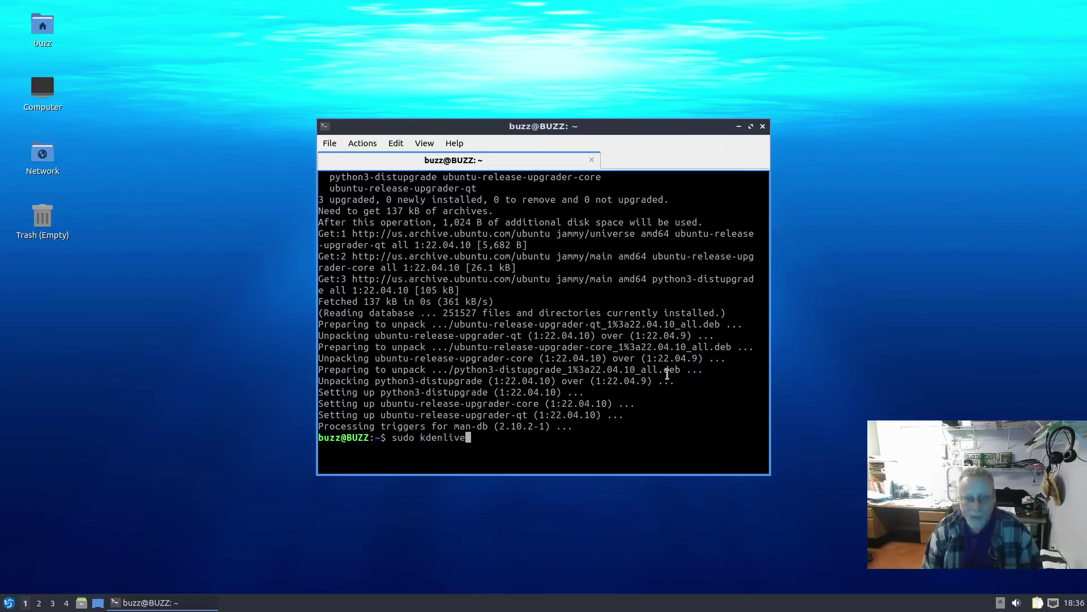
pyautogui.press('Return')
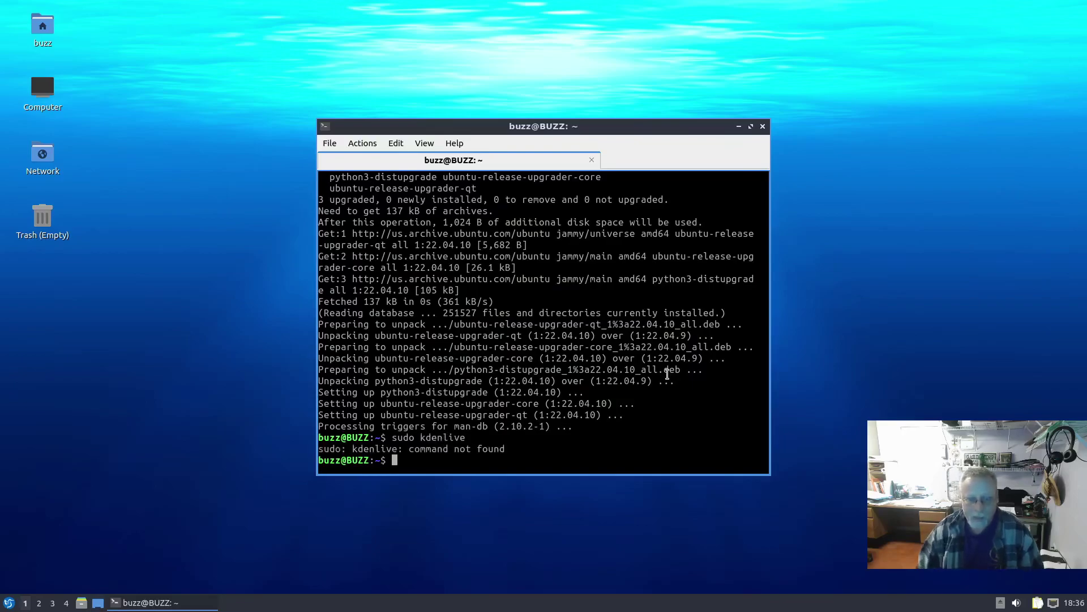
pyautogui.write('sudo apt ins')
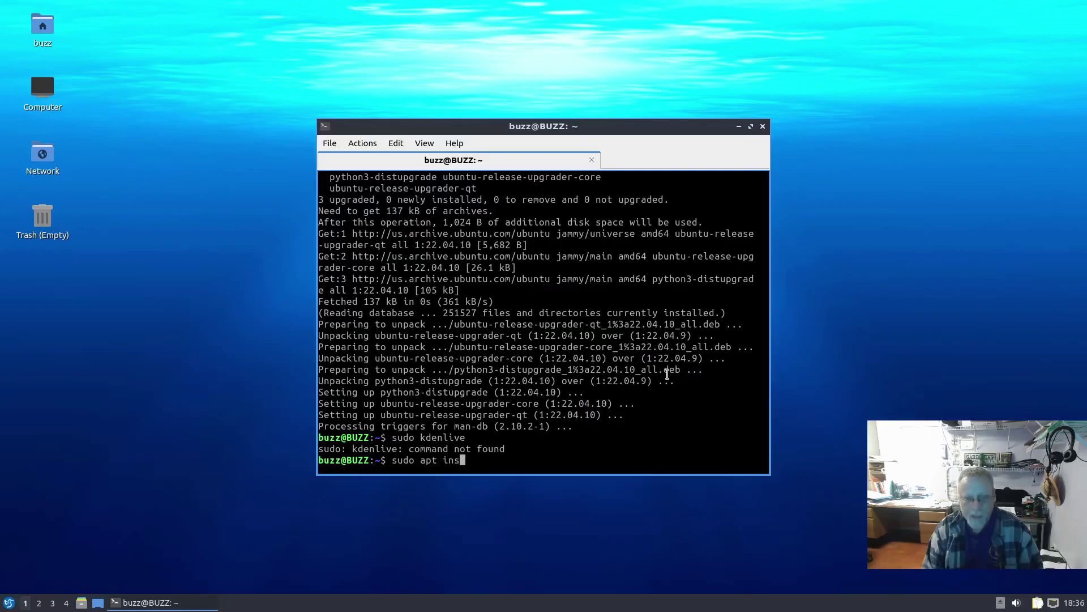
pyautogui.write('tall kdenlive')
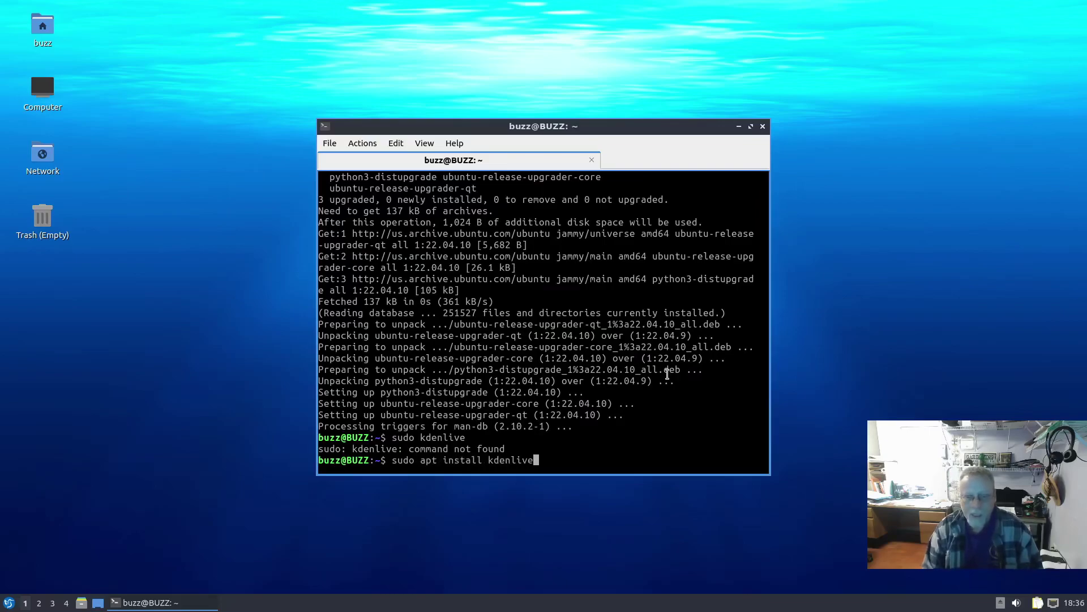
pyautogui.press('Return')
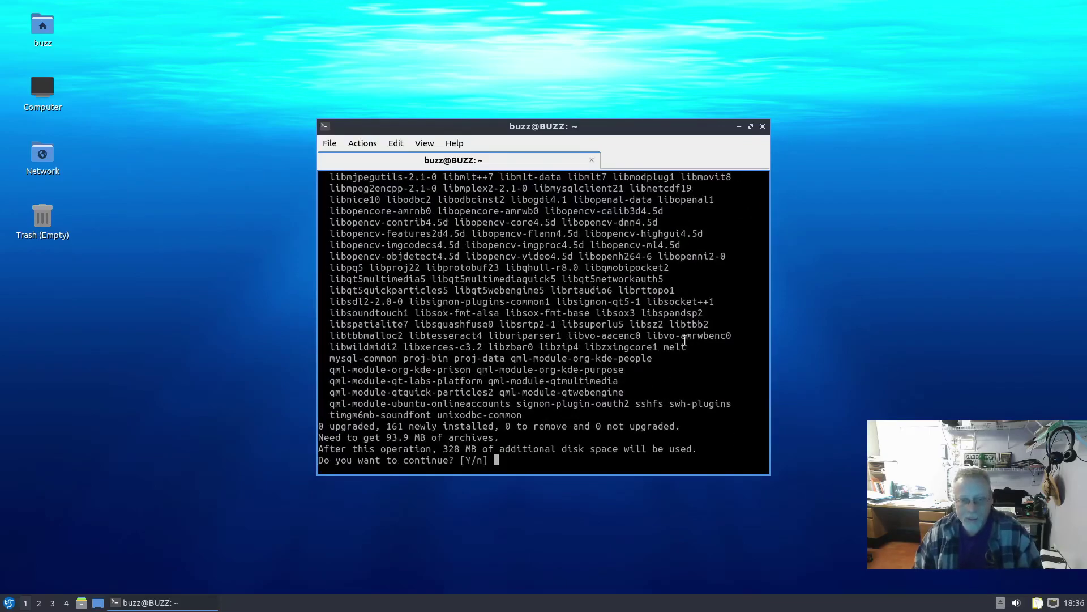
# Maximize the terminal to review the package list, then close it without installing
pyautogui.click(749, 123)
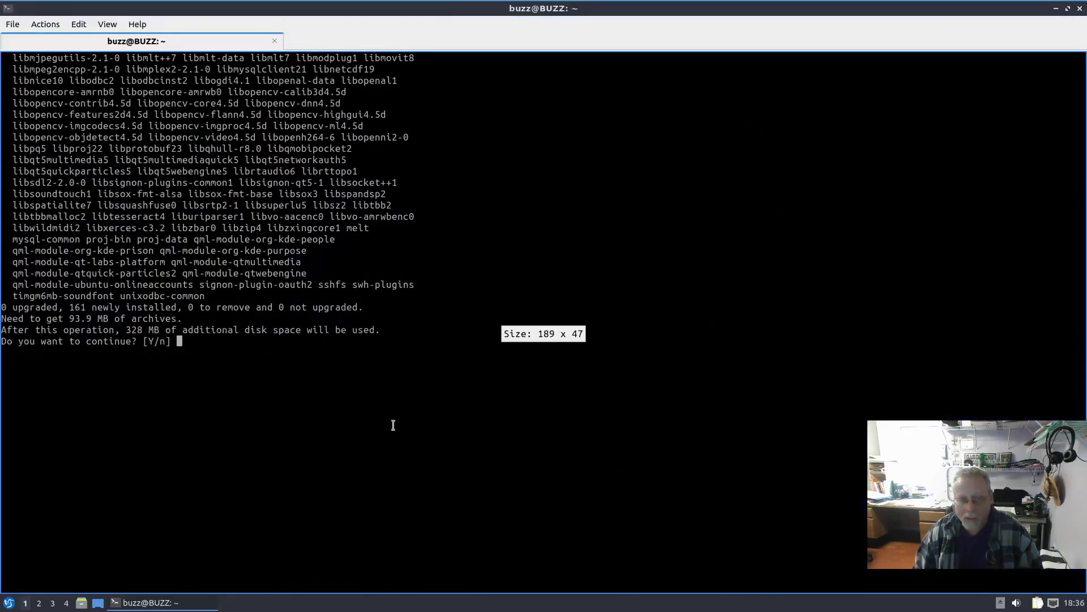
pyautogui.scroll(15, 383, 431)
pyautogui.scroll(11, 491, 363)
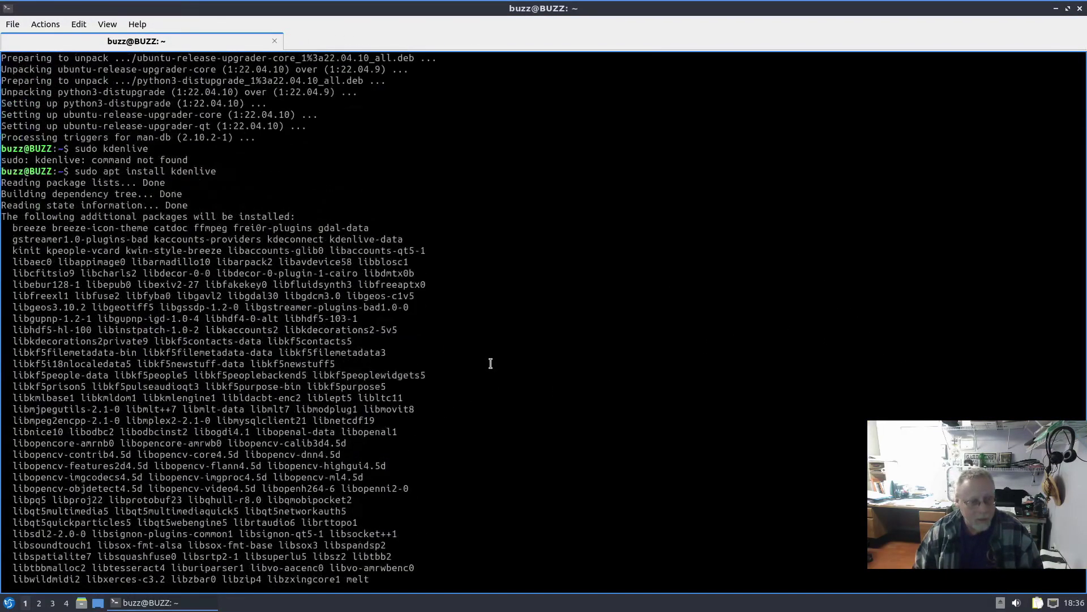
pyautogui.scroll(-2, 491, 363)
pyautogui.scroll(-20, 491, 363)
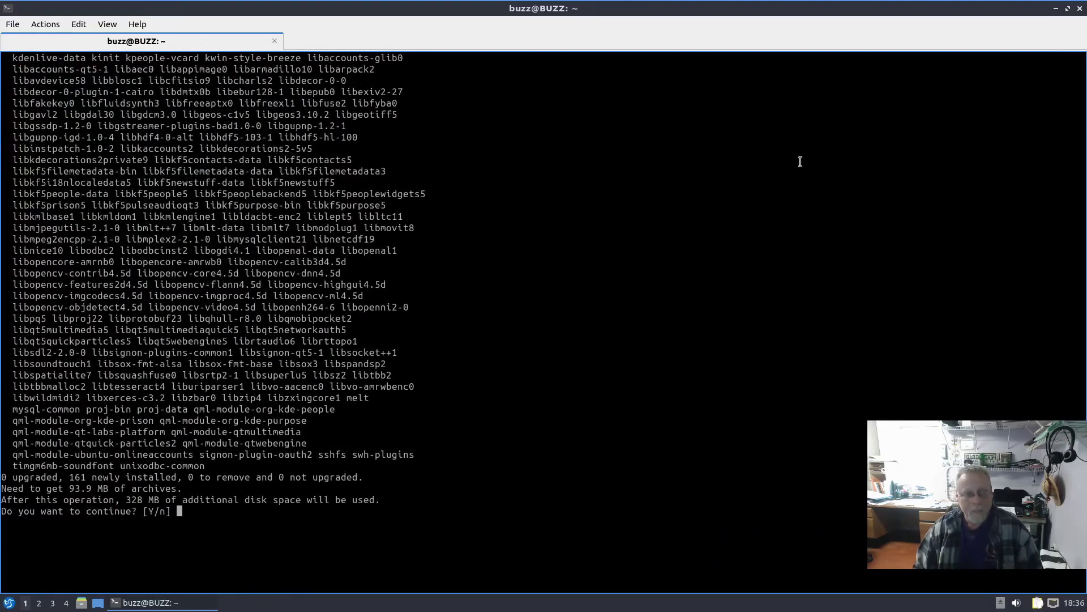
pyautogui.click(1080, 10)
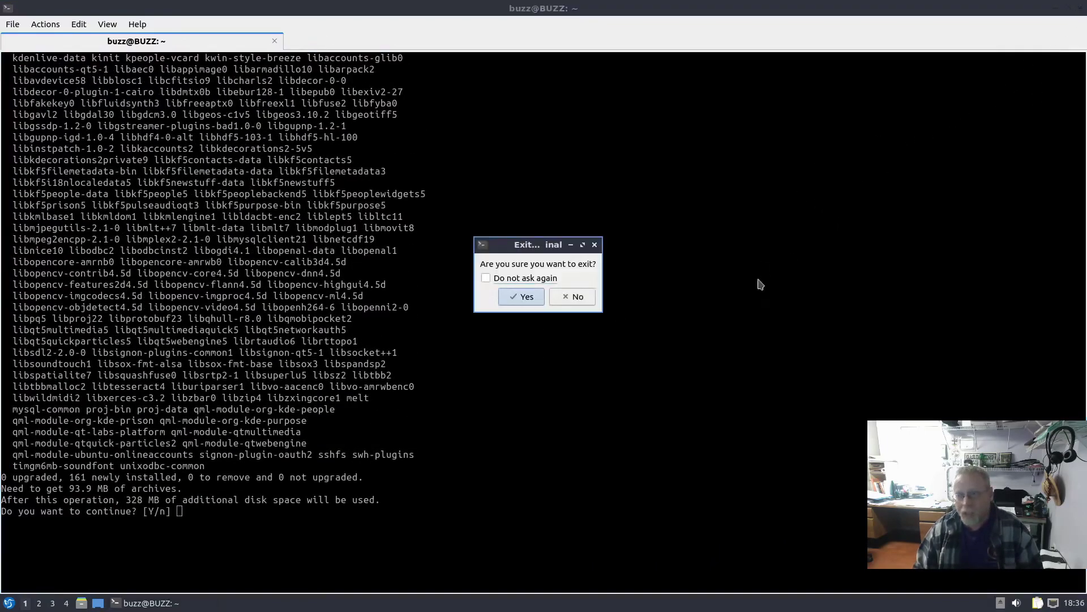
pyautogui.click(533, 303)
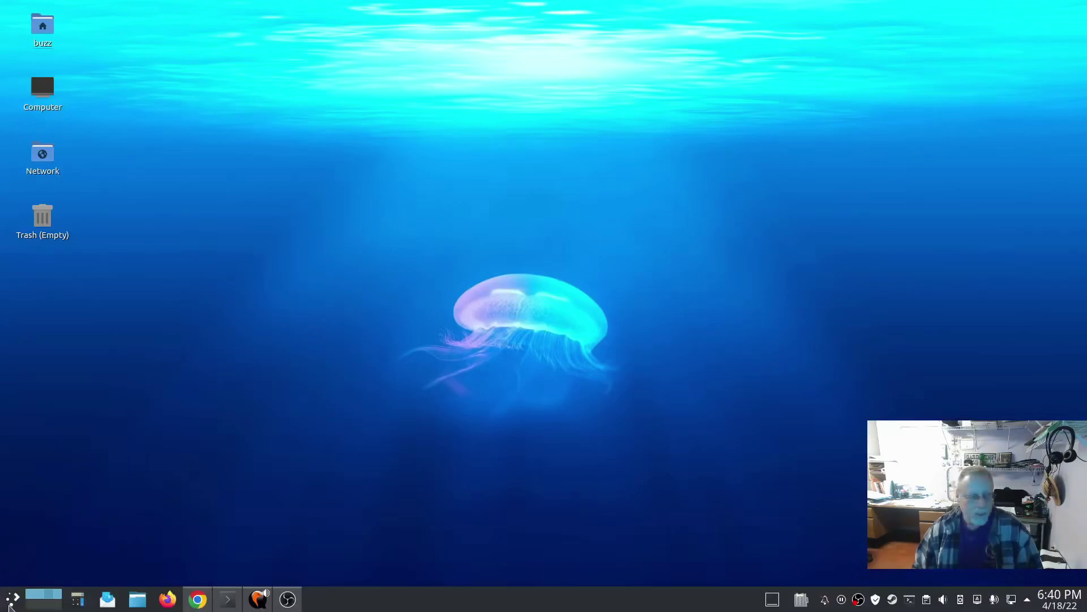
# Browse the application menu's System Tools, Sound & Video, Games and Accessories submenus
pyautogui.click(9, 603)
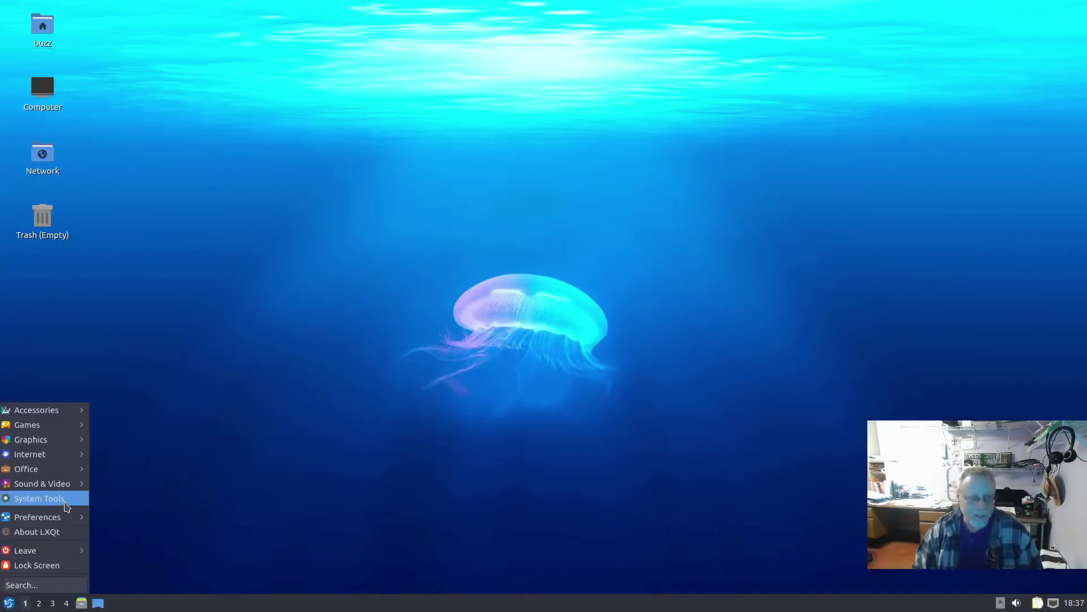
pyautogui.moveTo(66, 501)
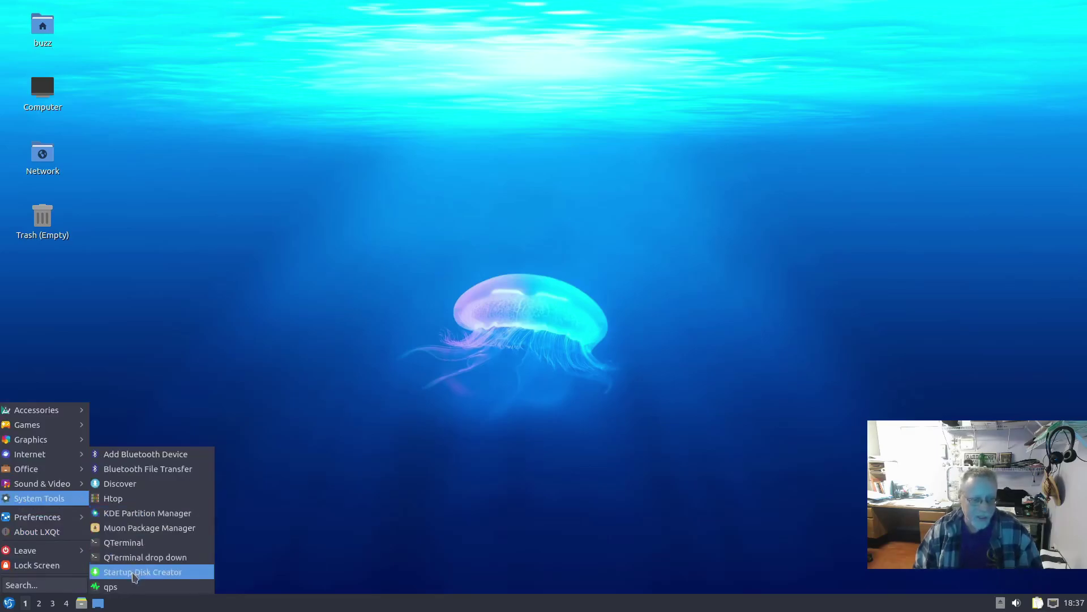
pyautogui.moveTo(45, 485)
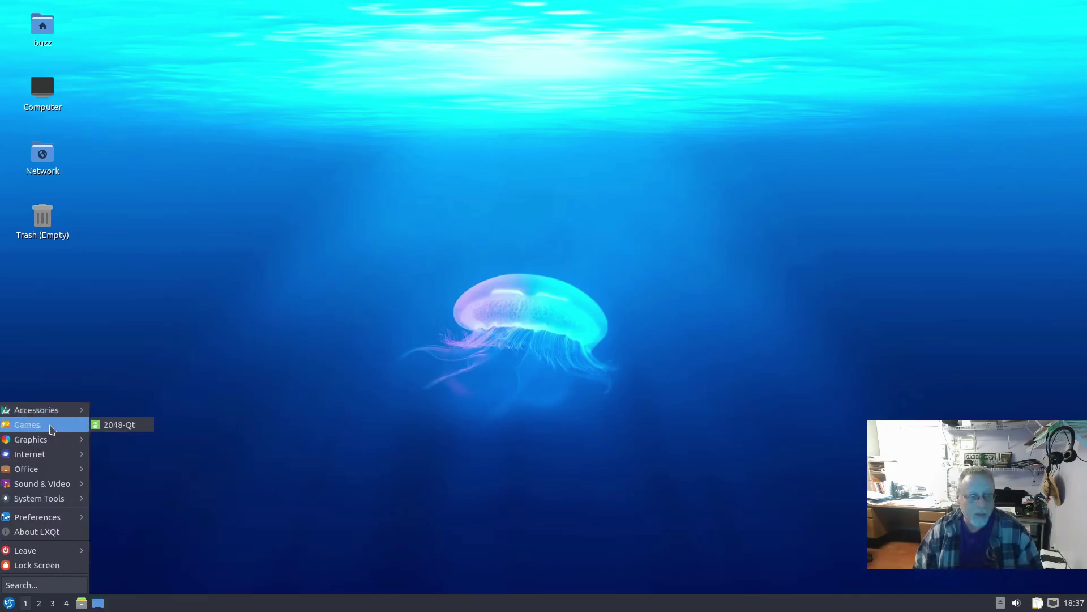
pyautogui.moveTo(48, 412)
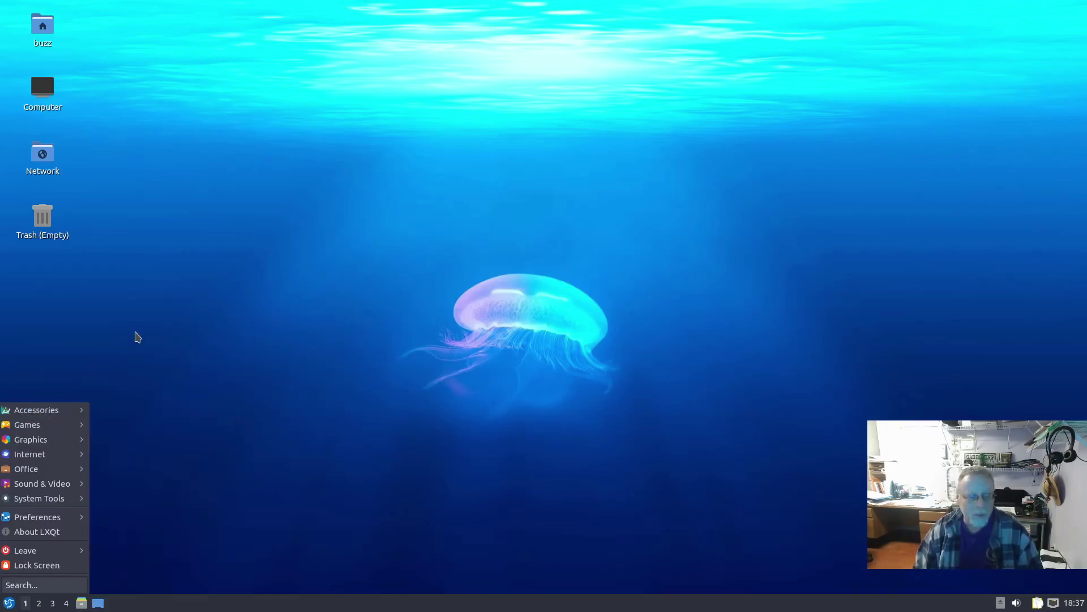
pyautogui.click(47, 537)
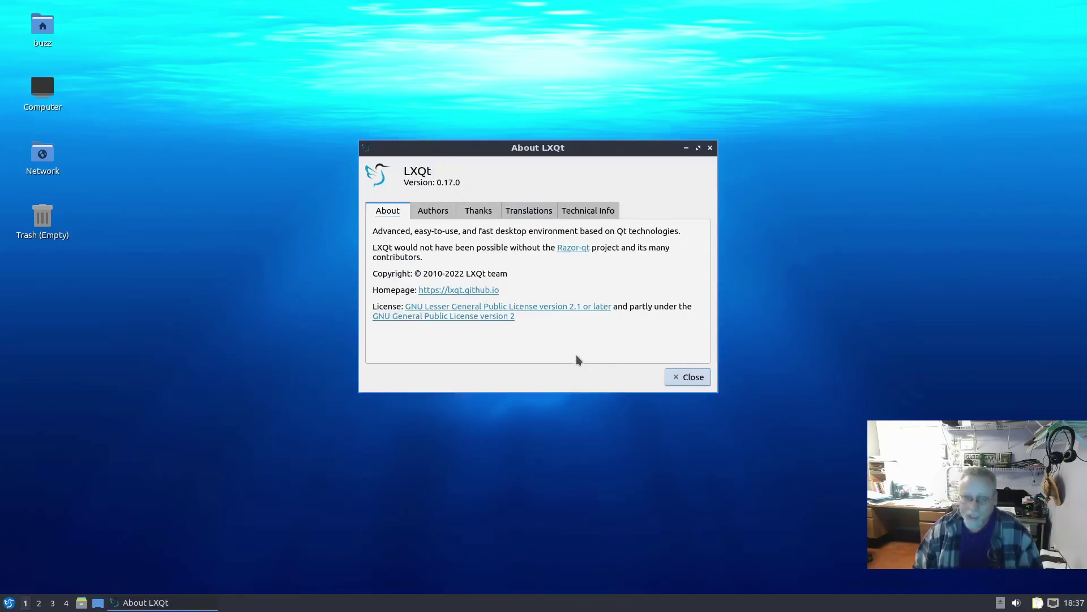
pyautogui.click(433, 211)
pyautogui.click(485, 212)
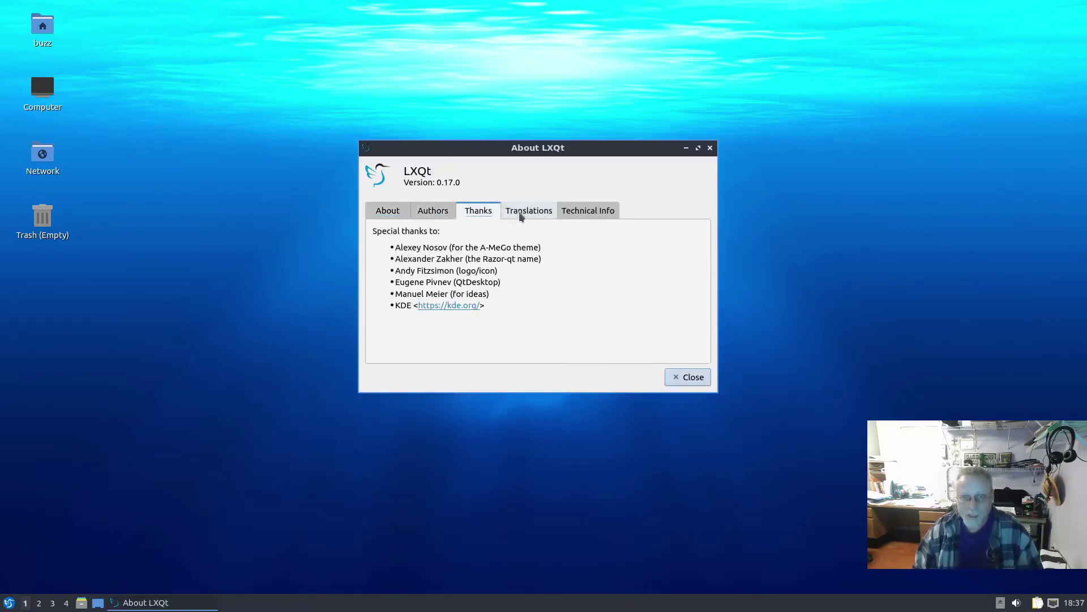
pyautogui.click(524, 211)
pyautogui.click(572, 213)
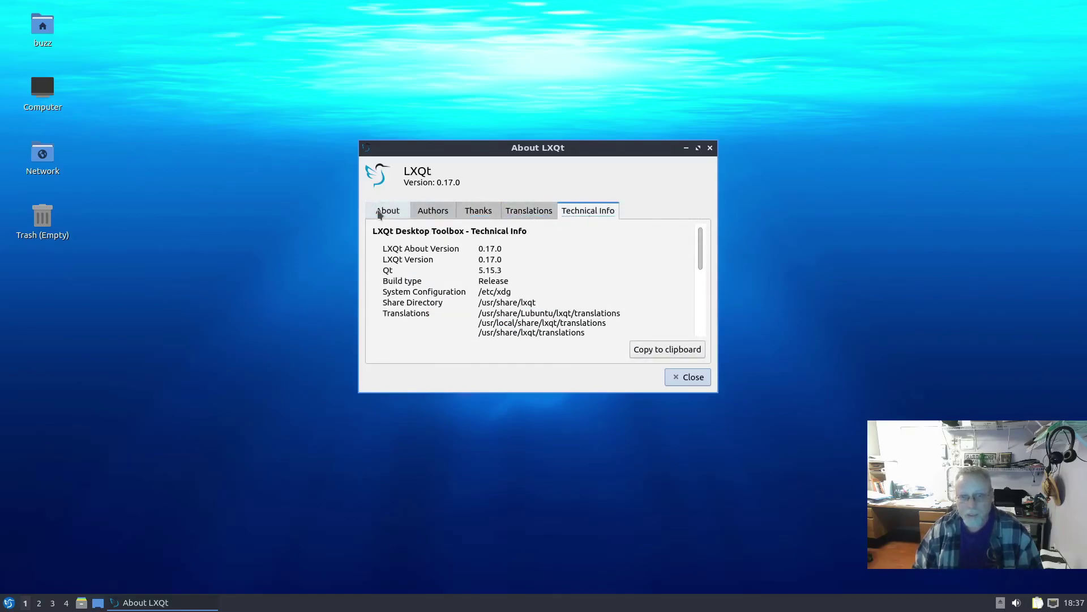
pyautogui.click(379, 213)
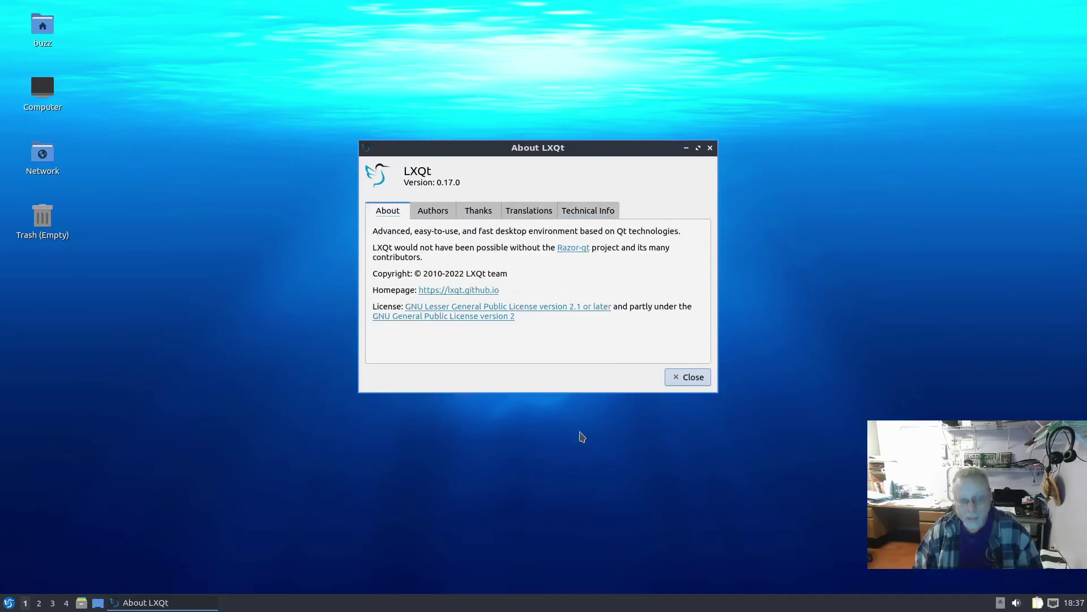
pyautogui.click(689, 376)
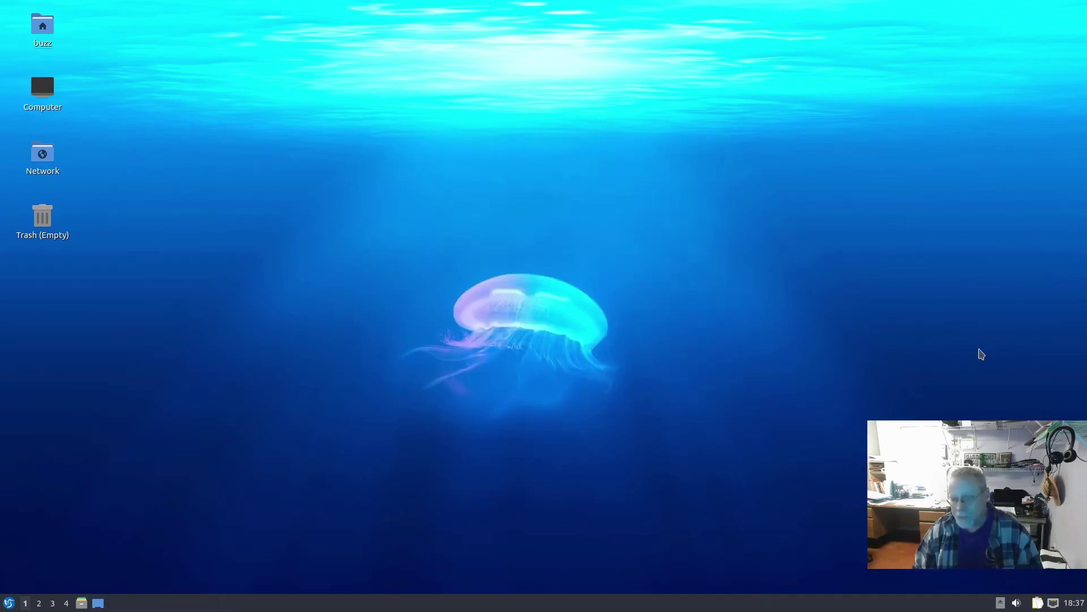